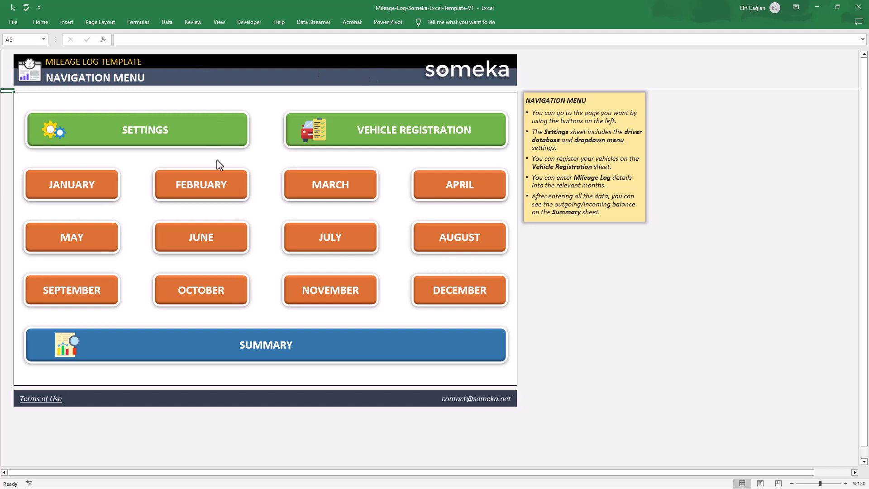
- Visit the Settings & Drivers, Vehicle Registration, January and Summary sheets, returning to the menu after each
{"action": "left_click", "coordinate": [176, 137]}
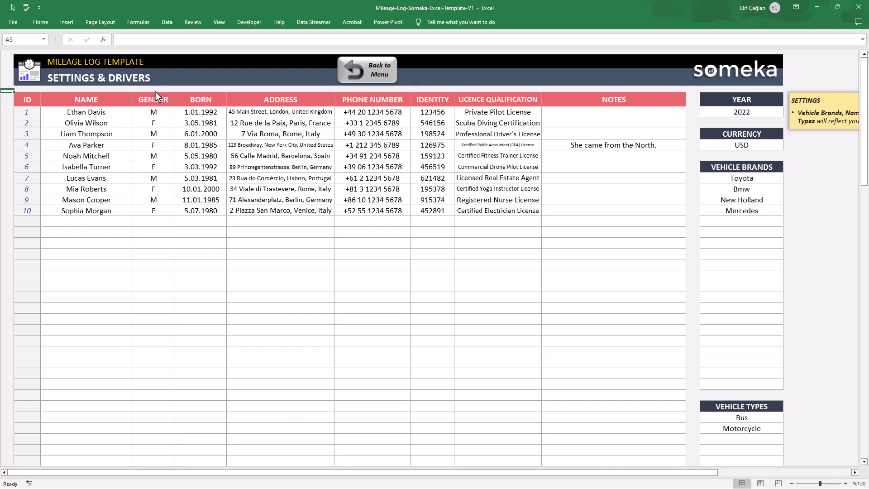
{"action": "left_click", "coordinate": [361, 70]}
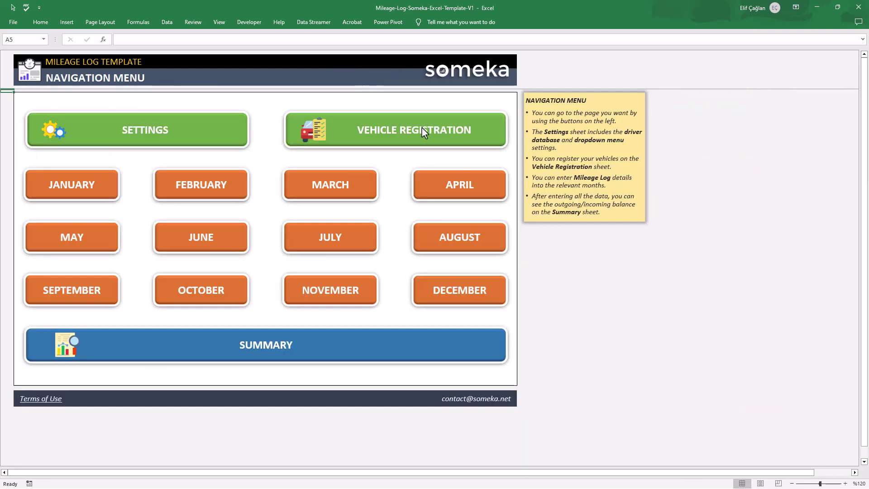
{"action": "left_click", "coordinate": [422, 127]}
{"action": "left_click", "coordinate": [359, 69]}
{"action": "left_click", "coordinate": [91, 198]}
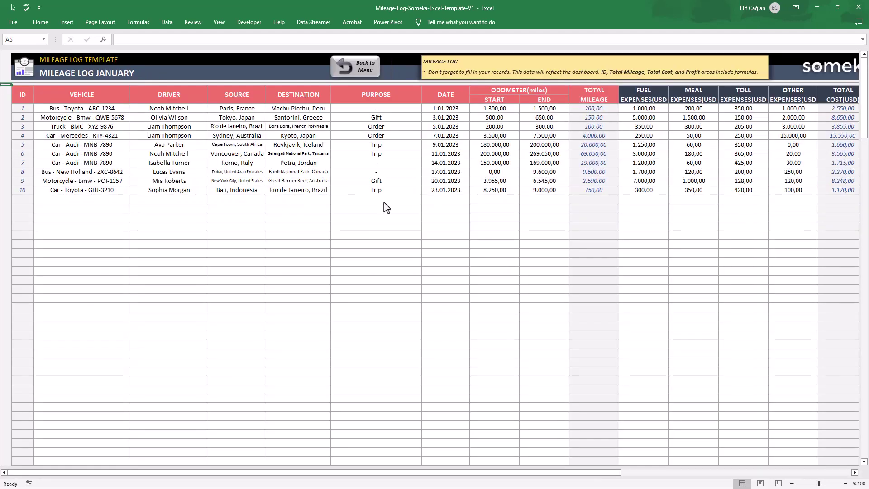
{"action": "left_click", "coordinate": [365, 67]}
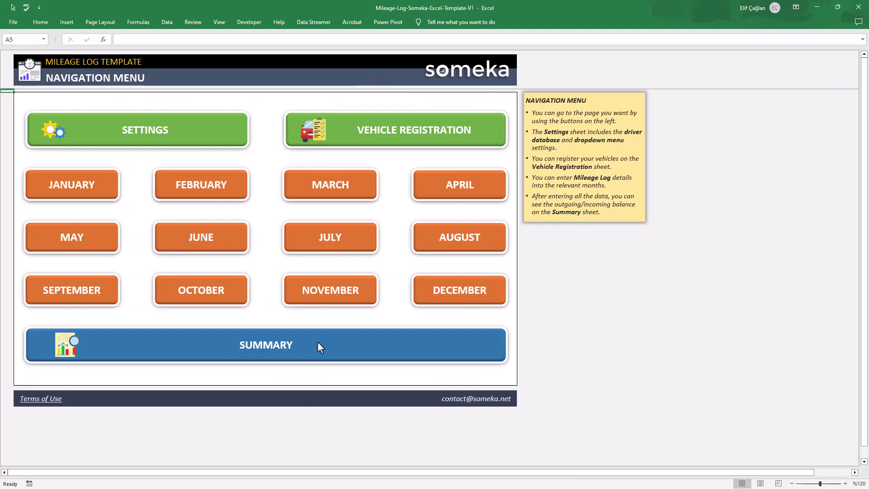
{"action": "left_click", "coordinate": [320, 347]}
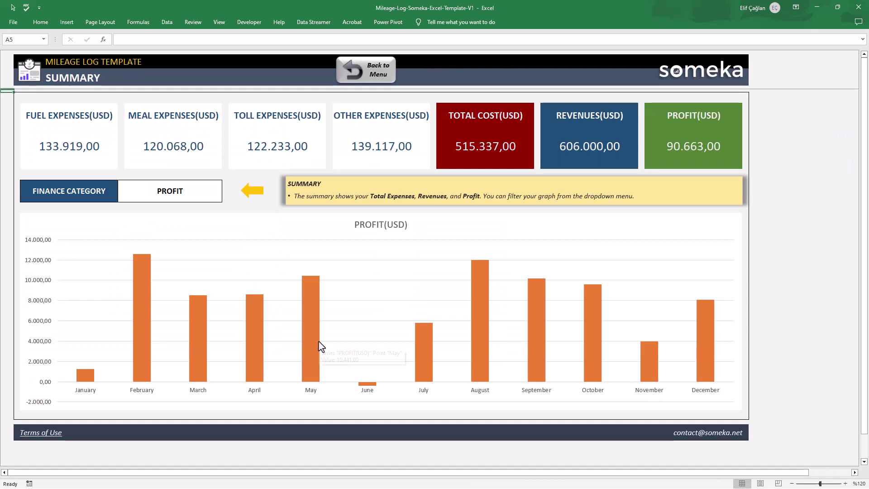
{"action": "left_click", "coordinate": [381, 77]}
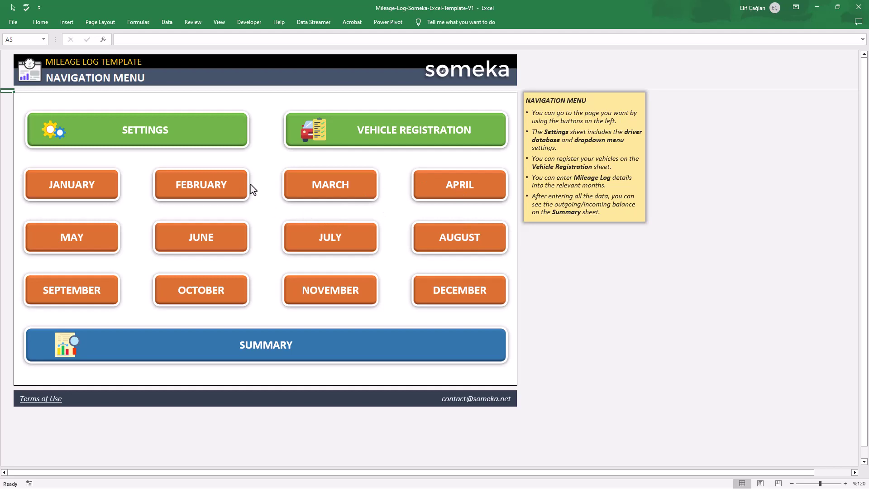
- Visit the February log, Settings & Drivers and Summary sheets, returning to the menu each time
{"action": "left_click", "coordinate": [210, 186]}
{"action": "left_click", "coordinate": [369, 72]}
{"action": "left_click", "coordinate": [243, 117]}
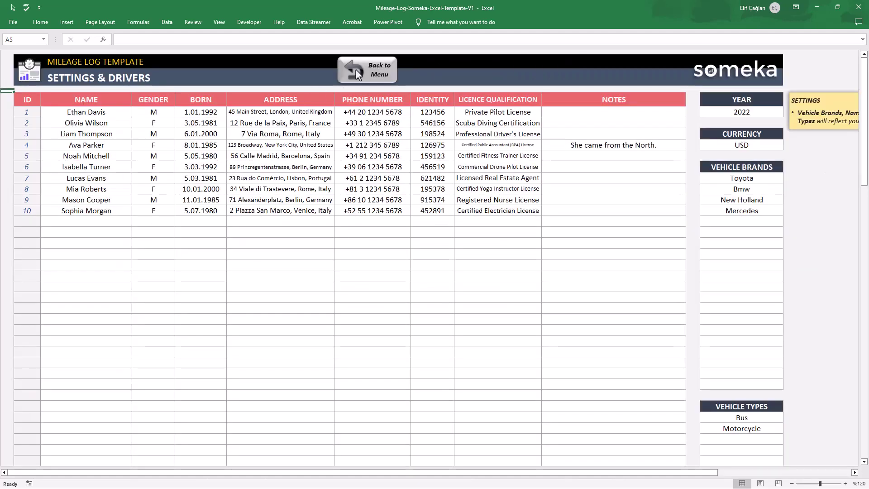
{"action": "left_click", "coordinate": [378, 72]}
{"action": "left_click", "coordinate": [180, 336]}
{"action": "left_click", "coordinate": [361, 70]}
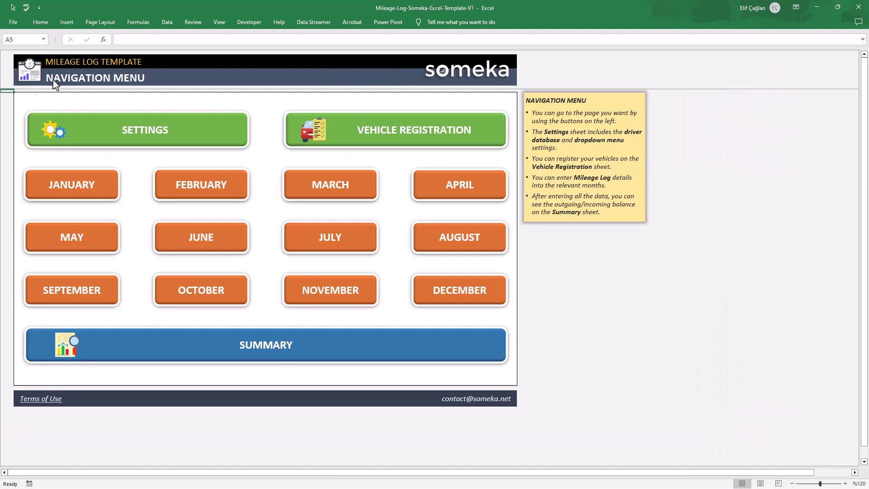
- Start driver row 11 as 'New Driver', male, born 3.05.1984, with address 'Address'
{"action": "left_click", "coordinate": [159, 133]}
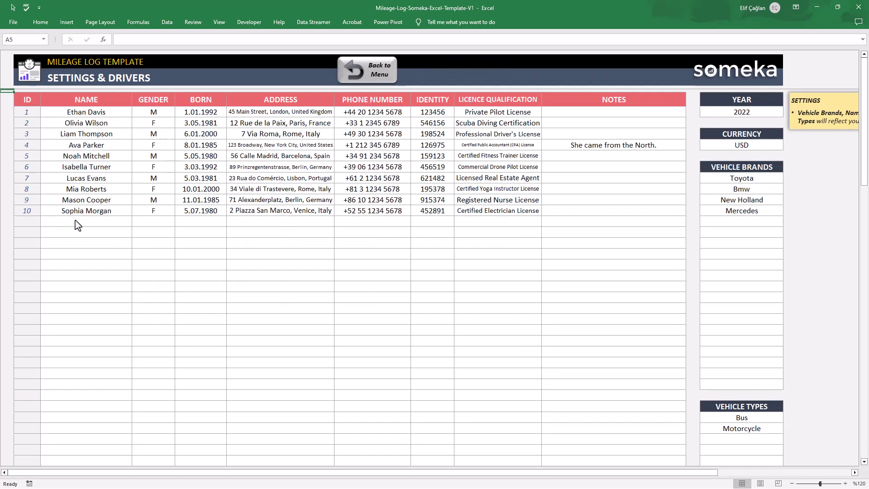
{"action": "left_click", "coordinate": [87, 222]}
{"action": "type", "text": "New Driver"}
{"action": "key", "text": "Tab"}
{"action": "type", "text": "M"}
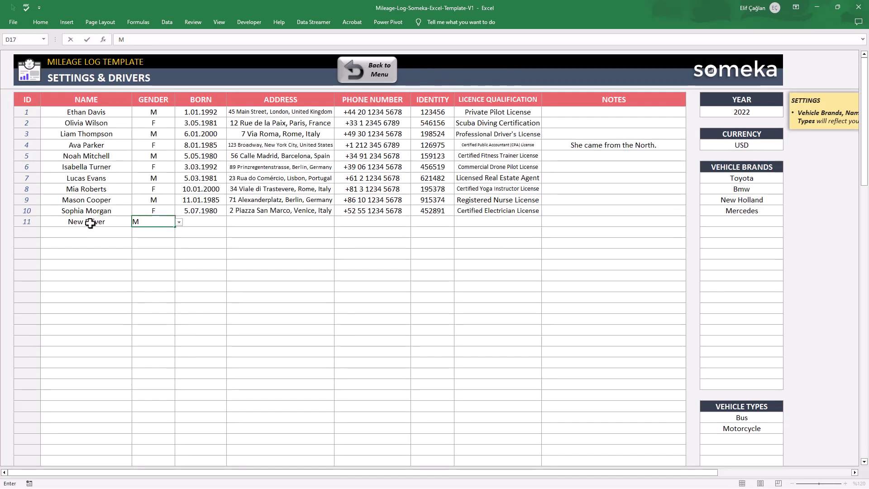
{"action": "key", "text": "Tab"}
{"action": "type", "text": "3.05.1984"}
{"action": "key", "text": "Tab"}
{"action": "type", "text": "Address"}
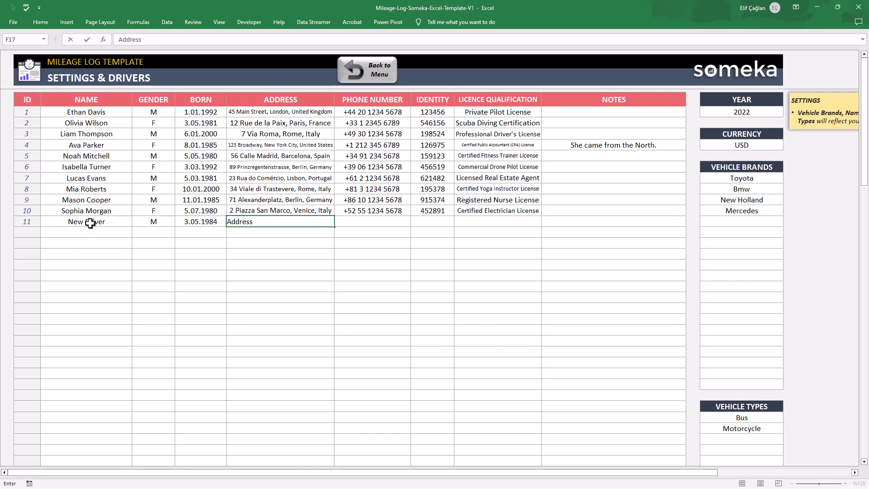
- Add the driver's identity number, Certified Electrician License and the note 'He came from Canada'
{"action": "key", "text": "Tab"}
{"action": "key", "text": "Tab"}
{"action": "type", "text": "344281"}
{"action": "key", "text": "Tab"}
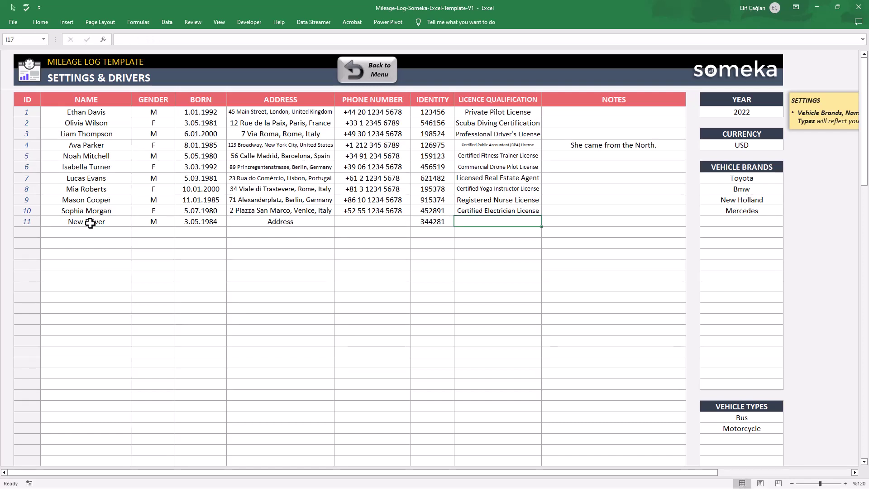
{"action": "type", "text": "Certified Electrician License"}
{"action": "key", "text": "Tab"}
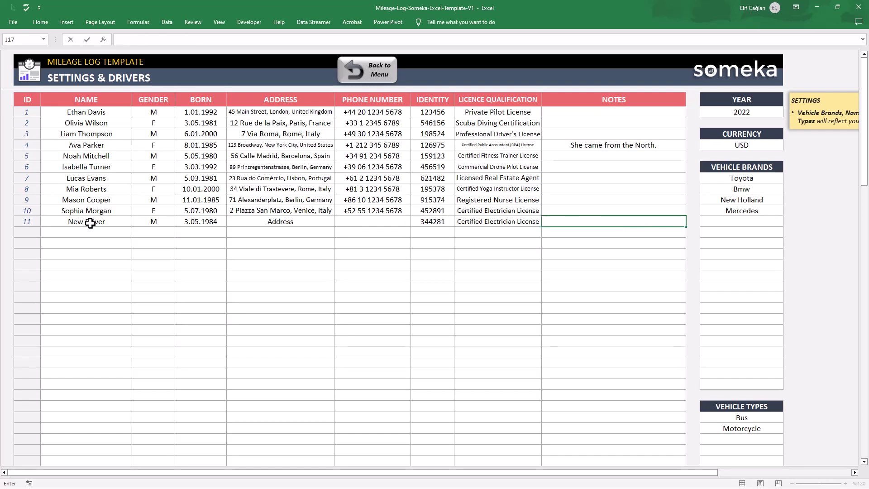
{"action": "type", "text": "He came from Canada"}
{"action": "key", "text": "ctrl+Return"}
{"action": "left_click", "coordinate": [90, 228]}
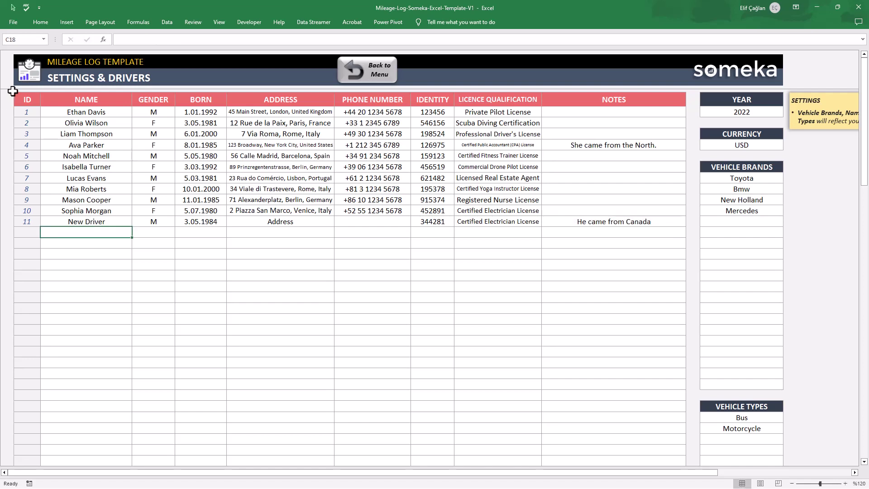
- Change the settings year from 2022 to 2023 and the currency from USD to $
{"action": "left_click", "coordinate": [9, 90]}
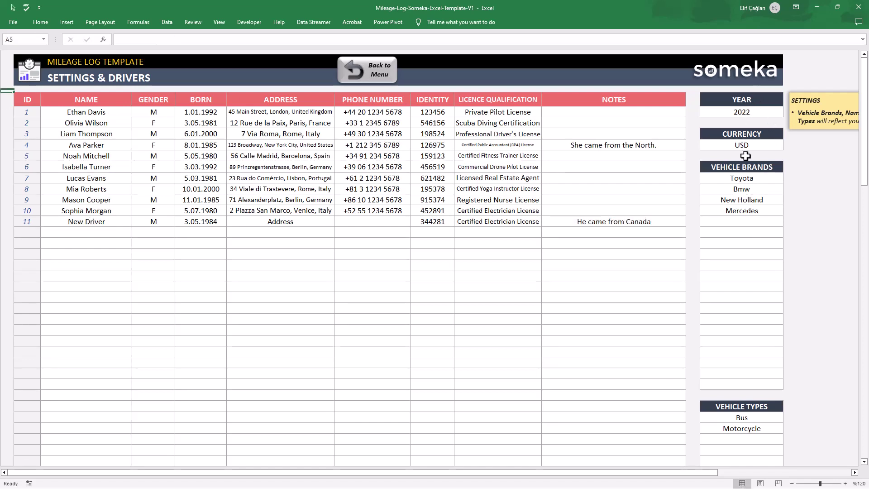
{"action": "double_click", "coordinate": [744, 111]}
{"action": "key", "text": "BackSpace"}
{"action": "type", "text": "3"}
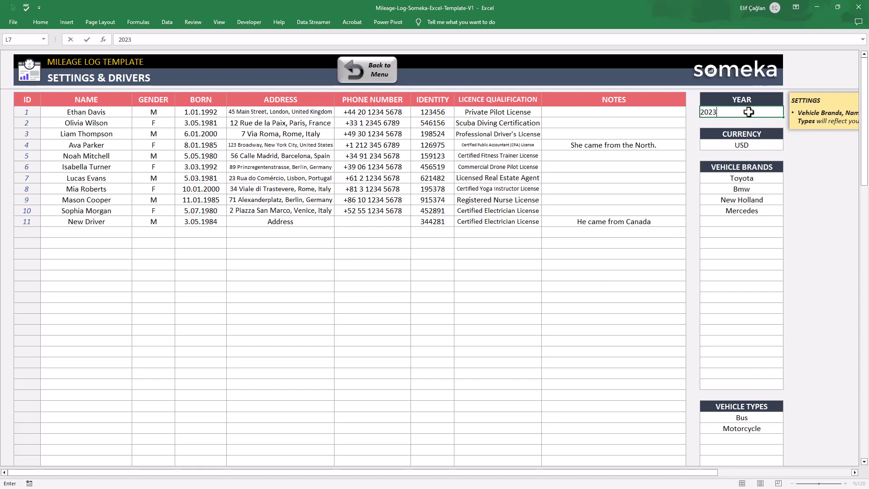
{"action": "left_click", "coordinate": [763, 144]}
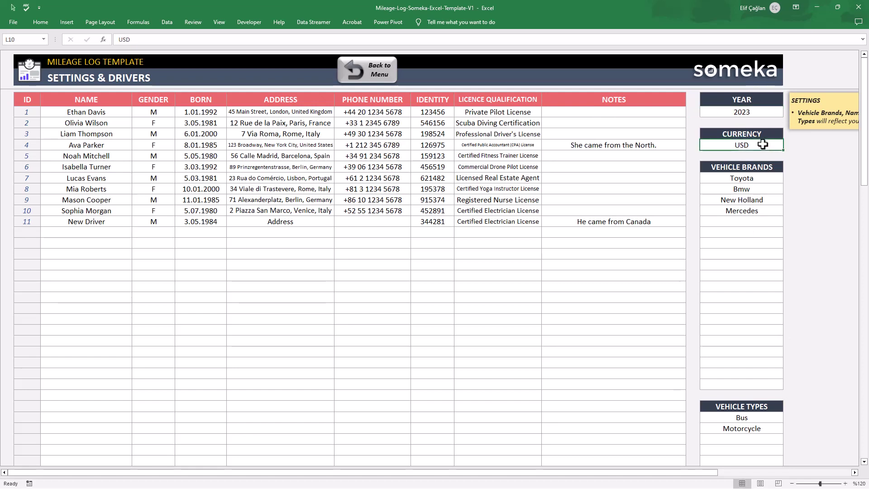
{"action": "type", "text": "$"}
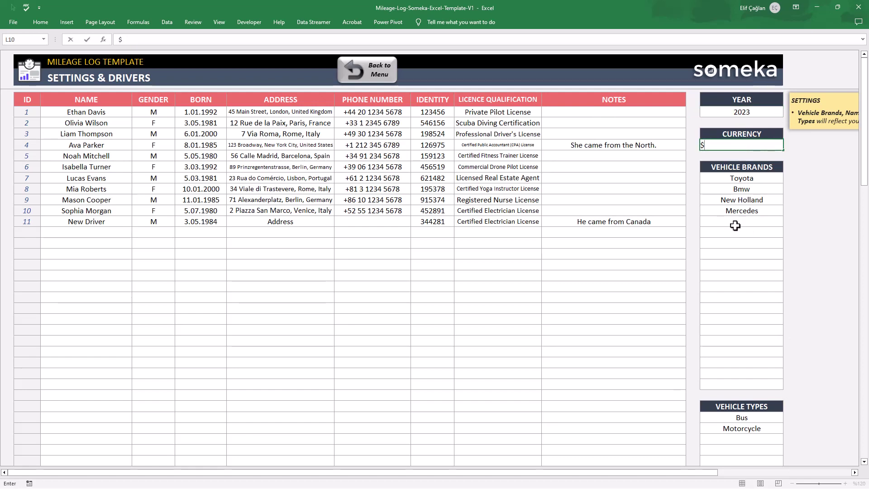
- Add BMC and Audi to the vehicle brands list below Mercedes
{"action": "left_click", "coordinate": [739, 221]}
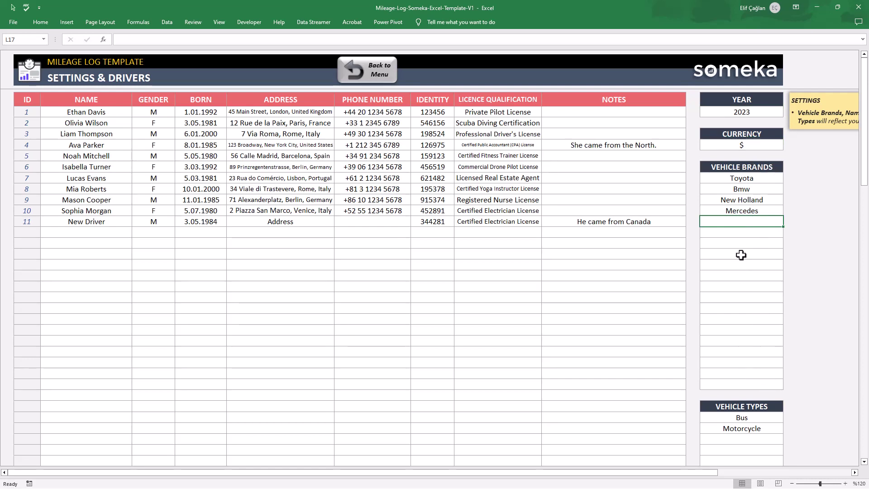
{"action": "type", "text": "BMC"}
{"action": "key", "text": "Return"}
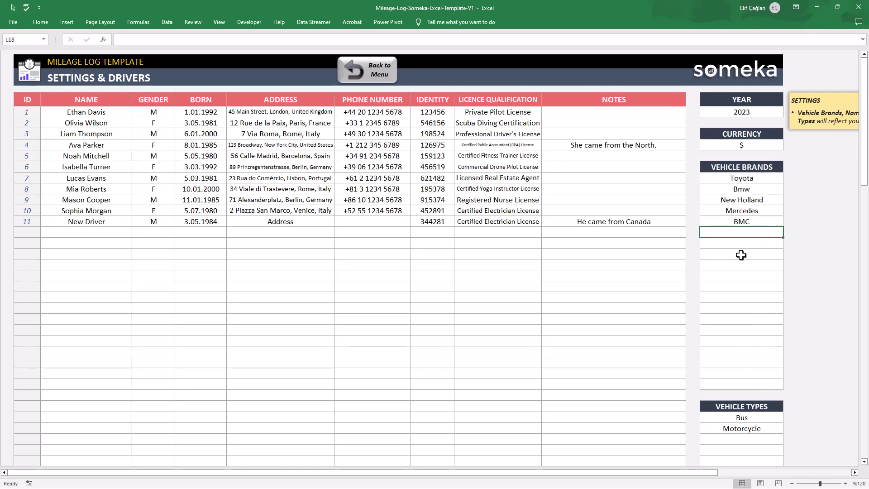
{"action": "type", "text": "Audi"}
- Add Truck and Car to the vehicle types list below Motorcycle
{"action": "left_click", "coordinate": [762, 417]}
{"action": "left_click", "coordinate": [768, 440]}
{"action": "type", "text": "Truck"}
{"action": "key", "text": "Return"}
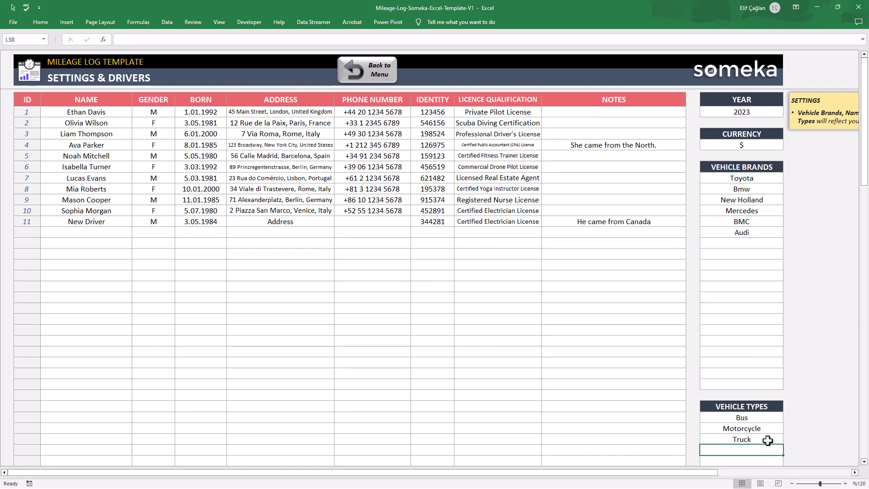
{"action": "type", "text": "Car"}
{"action": "key", "text": "Return"}
{"action": "scroll", "coordinate": [547, 316], "scroll_direction": "down", "scroll_amount": 3}
{"action": "scroll", "coordinate": [547, 317], "scroll_direction": "up", "scroll_amount": 3}
{"action": "left_click", "coordinate": [13, 93]}
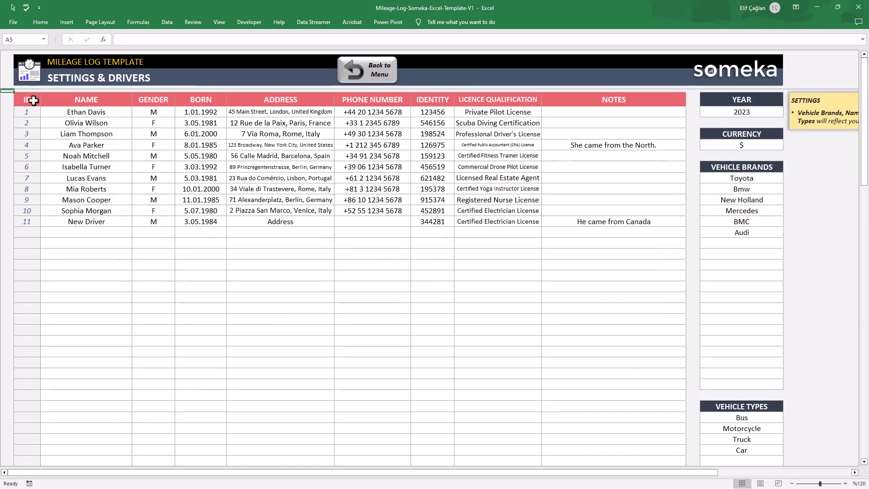
- Register a Yellow 2015 New Holland bus, plate ZXC-86421, max load 1000, in row 8
{"action": "left_click", "coordinate": [357, 82]}
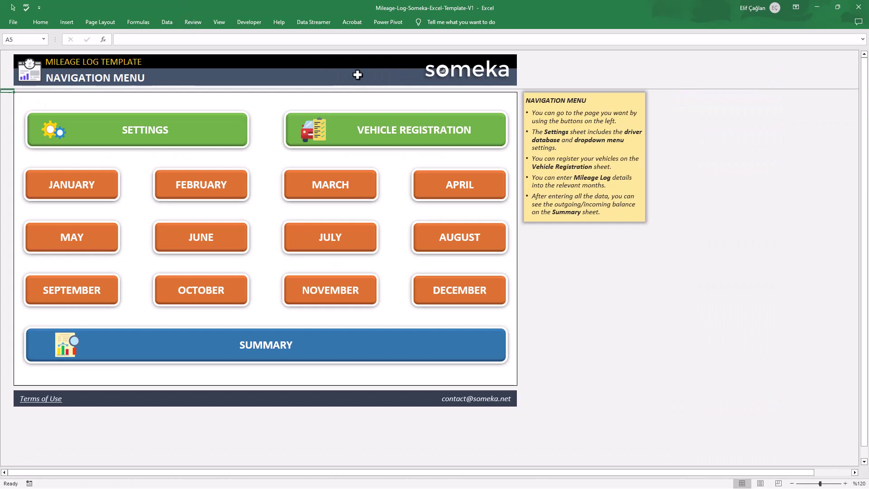
{"action": "left_click", "coordinate": [365, 133]}
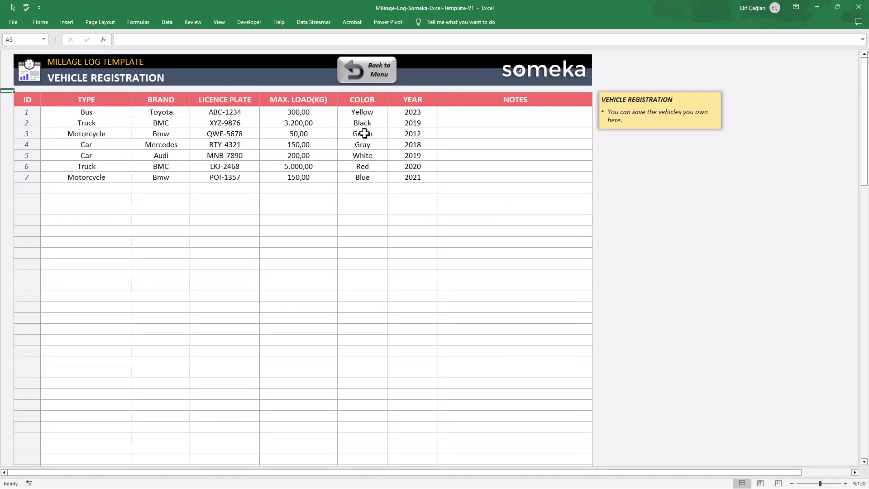
{"action": "left_click", "coordinate": [116, 188]}
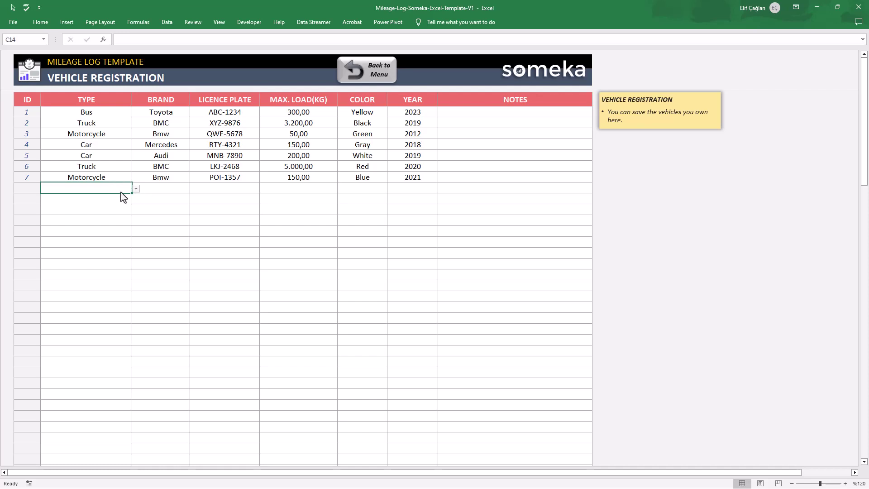
{"action": "type", "text": "Bus"}
{"action": "key", "text": "Tab"}
{"action": "type", "text": "New Holland"}
{"action": "left_click", "coordinate": [227, 186]}
{"action": "type", "text": "ZX"}
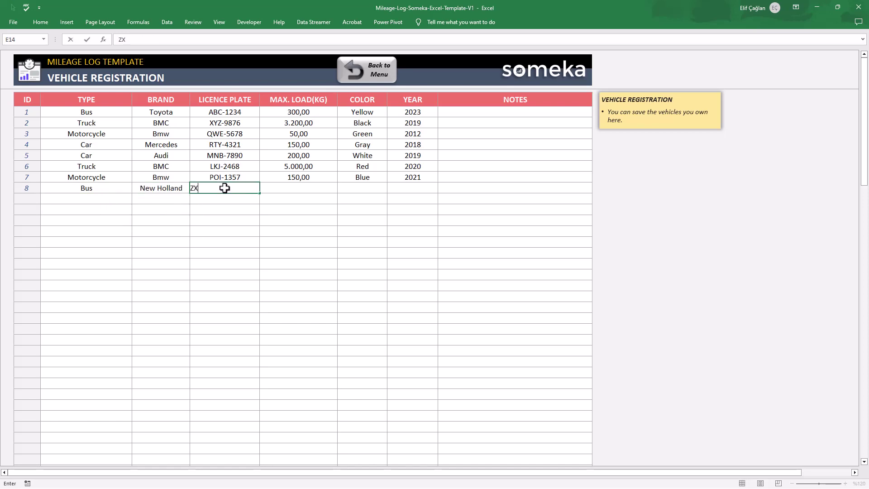
{"action": "type", "text": "C-86421"}
{"action": "key", "text": "Tab"}
{"action": "type", "text": "1000"}
{"action": "key", "text": "Tab"}
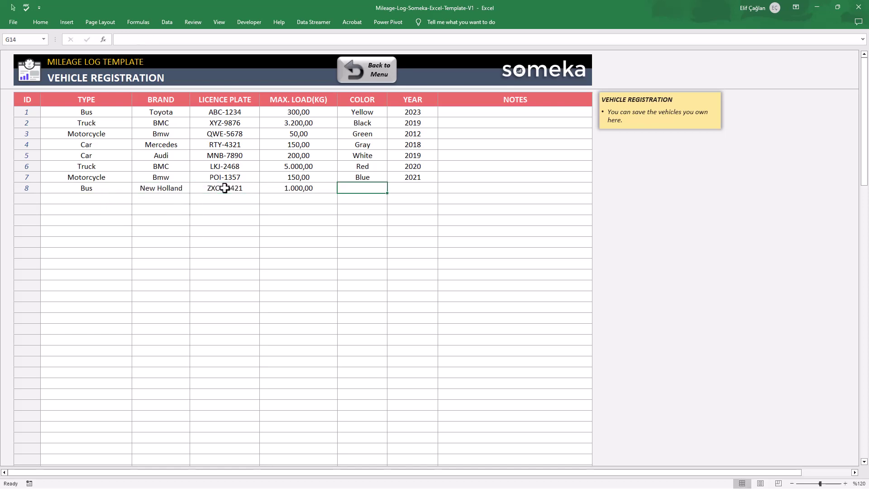
{"action": "type", "text": "Yellow"}
{"action": "key", "text": "Tab"}
{"action": "type", "text": "2015"}
{"action": "key", "text": "Return"}
- Register a Red 2010 Toyota car, plate GHJ-3210, max load 350, in row 9
{"action": "left_click", "coordinate": [120, 199]}
{"action": "left_click", "coordinate": [136, 199]}
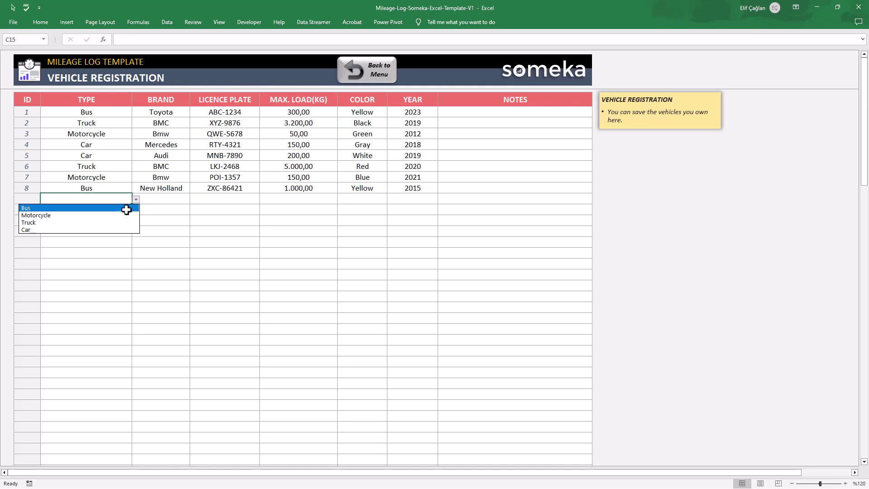
{"action": "left_click", "coordinate": [68, 230]}
{"action": "left_click", "coordinate": [182, 200]}
{"action": "left_click", "coordinate": [194, 199]}
{"action": "left_click", "coordinate": [154, 208]}
{"action": "left_click", "coordinate": [231, 201]}
{"action": "type", "text": "GH"}
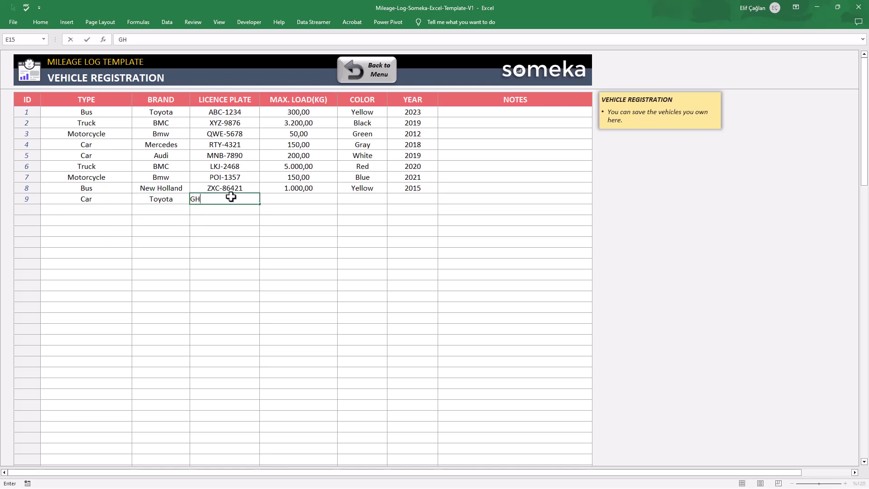
{"action": "type", "text": "J-3210"}
{"action": "key", "text": "Tab"}
{"action": "type", "text": "350"}
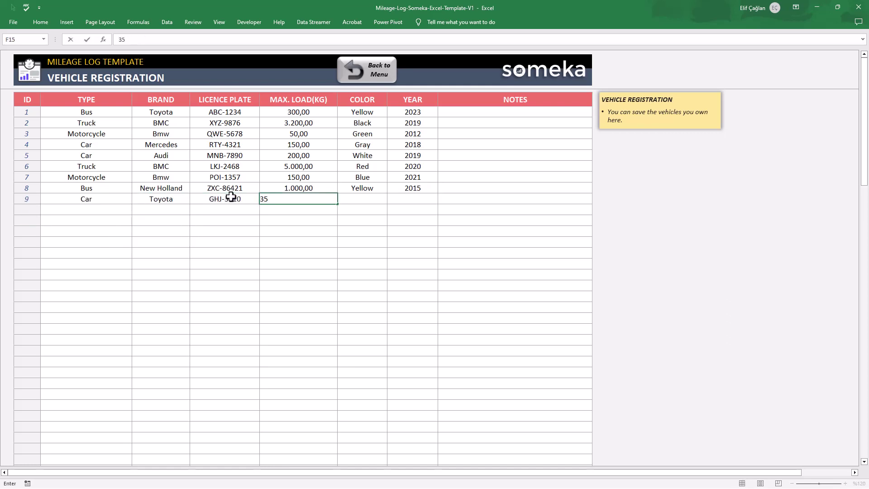
{"action": "key", "text": "Tab"}
{"action": "type", "text": "Red"}
{"action": "key", "text": "Tab"}
{"action": "type", "text": "2010"}
{"action": "key", "text": "Return"}
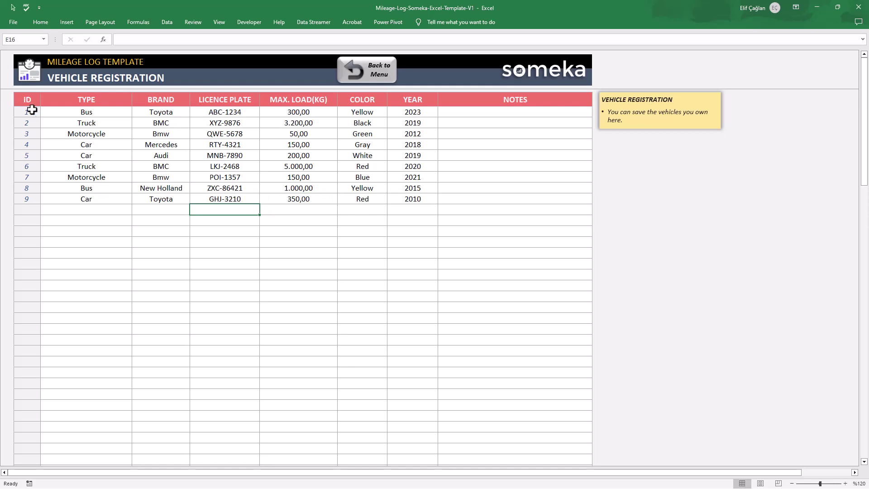
{"action": "key", "text": "ctrl+Home"}
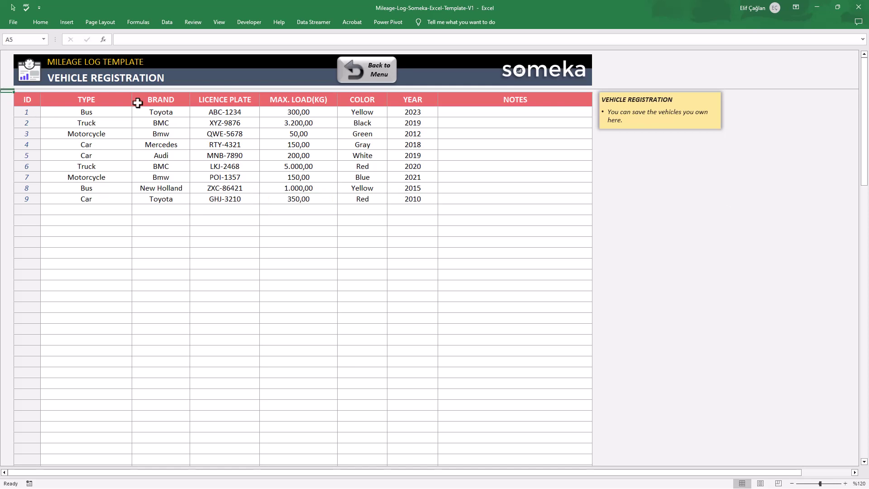
- Open the January log and highlight its journey, odometer, expense, revenue and profit column groups
{"action": "left_click", "coordinate": [365, 80]}
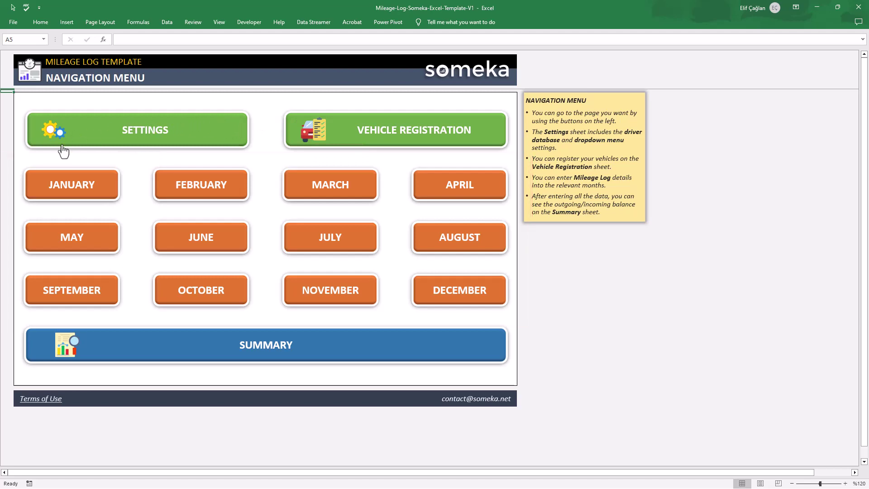
{"action": "left_click", "coordinate": [78, 181]}
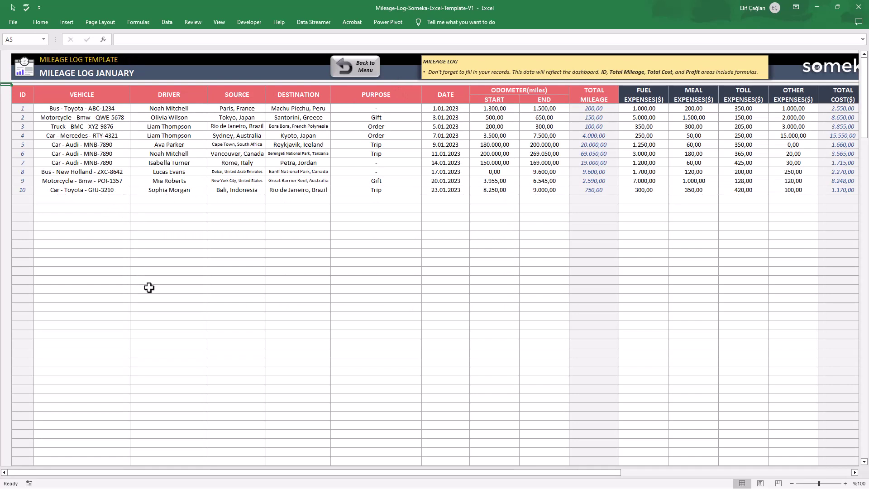
{"action": "left_click_drag", "start_coordinate": [86, 94], "coordinate": [588, 99]}
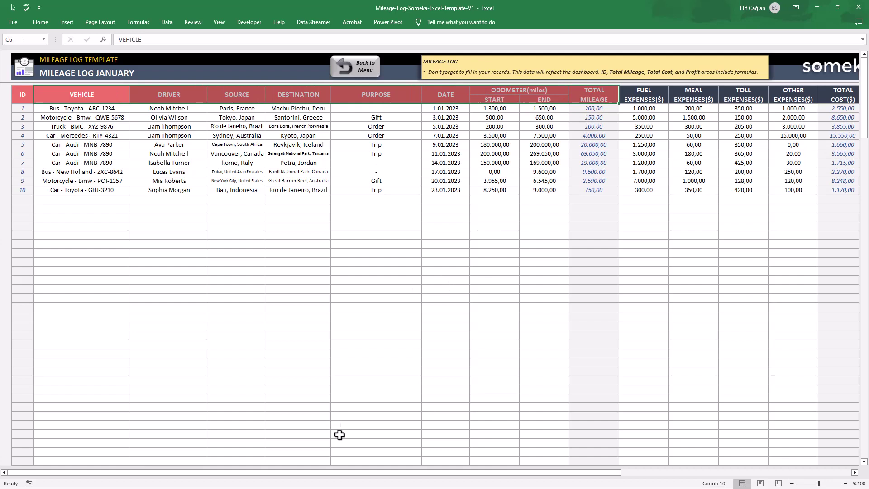
{"action": "left_click_drag", "start_coordinate": [379, 478], "coordinate": [543, 481]}
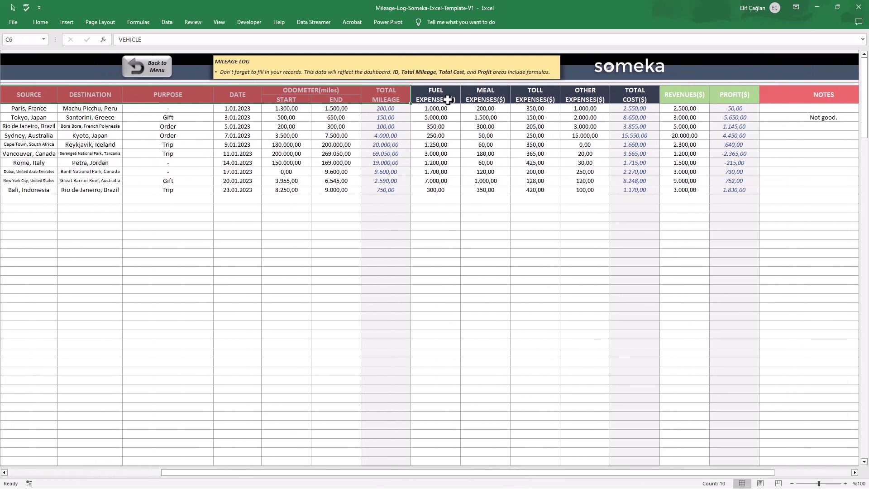
{"action": "left_click_drag", "start_coordinate": [447, 100], "coordinate": [625, 101]}
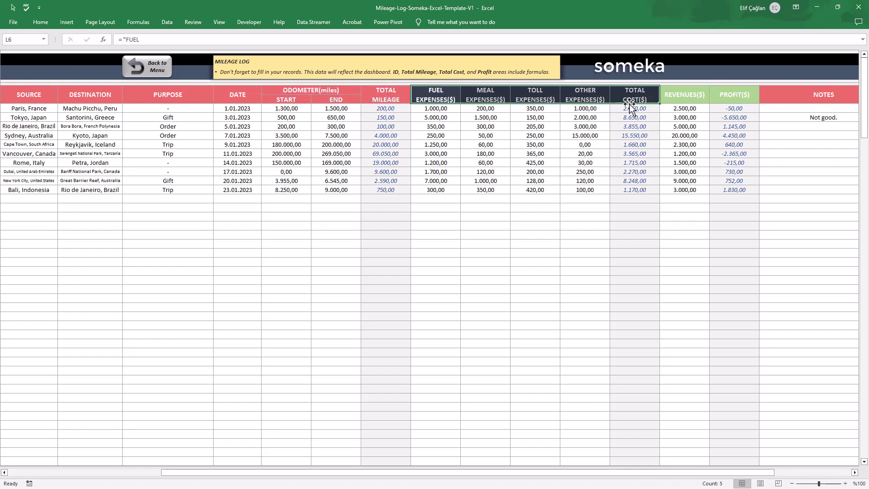
{"action": "left_click_drag", "start_coordinate": [686, 95], "coordinate": [727, 95]}
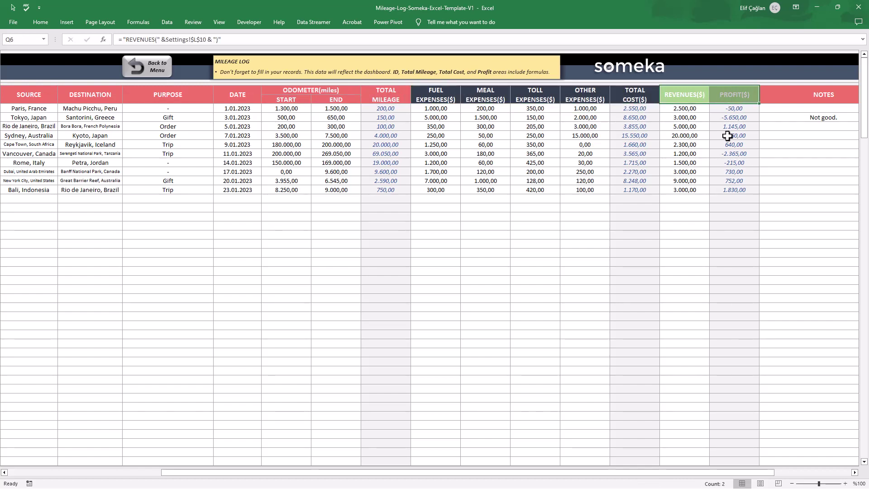
{"action": "left_click_drag", "start_coordinate": [584, 472], "coordinate": [343, 470]}
{"action": "key", "text": "ctrl+Home"}
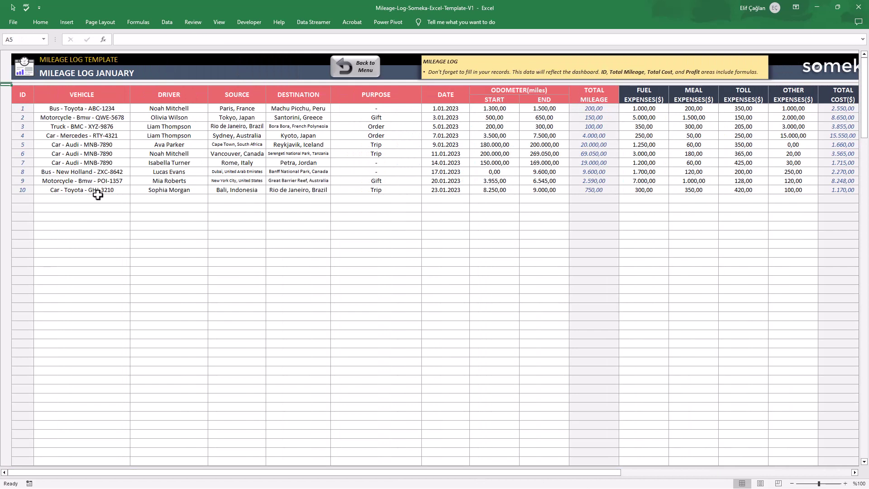
- Log row 11: Car - Audi - MNB-7890, a driver, Istanbul,Turkey to Athens,Greece, Trip, 12.09.2023
{"action": "left_click", "coordinate": [109, 199]}
{"action": "left_click", "coordinate": [134, 199]}
{"action": "left_click", "coordinate": [114, 227]}
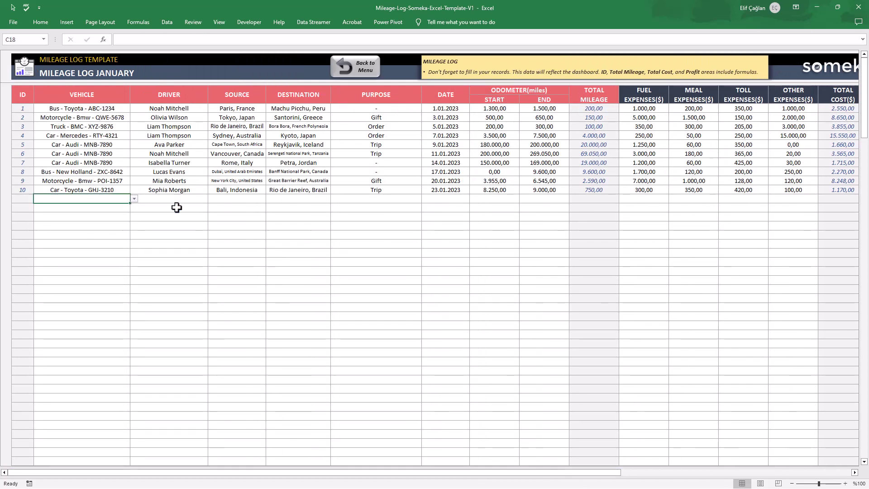
{"action": "left_click", "coordinate": [177, 199]}
{"action": "left_click", "coordinate": [210, 200]}
{"action": "left_click", "coordinate": [137, 212]}
{"action": "left_click", "coordinate": [246, 198]}
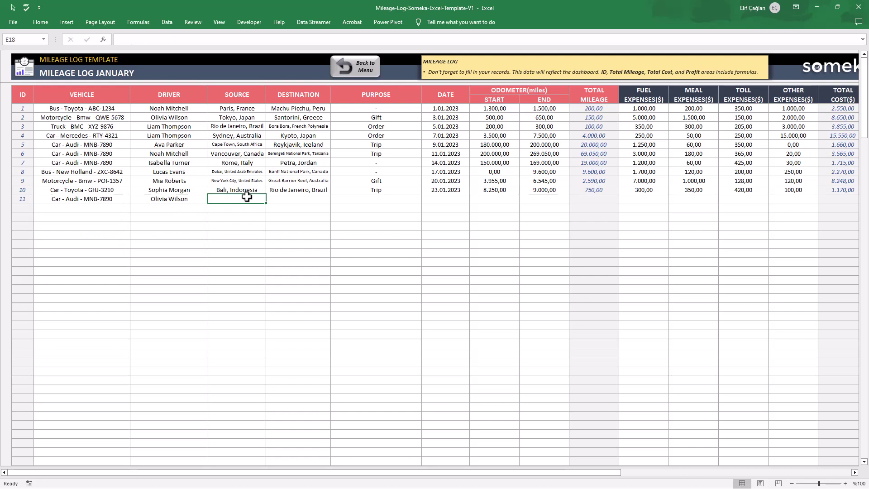
{"action": "type", "text": "Istanbul,Turkey"}
{"action": "key", "text": "Tab"}
{"action": "type", "text": "Athe"}
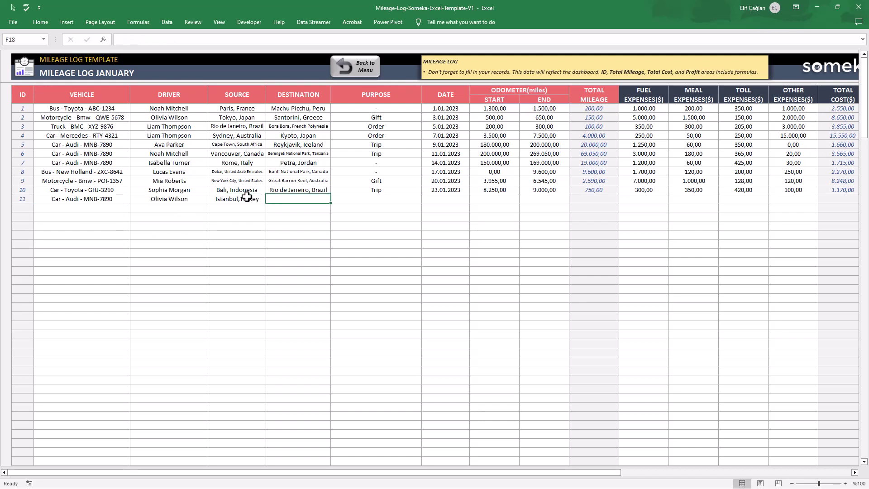
{"action": "type", "text": "ns,Greece"}
{"action": "key", "text": "Tab"}
{"action": "type", "text": "T"}
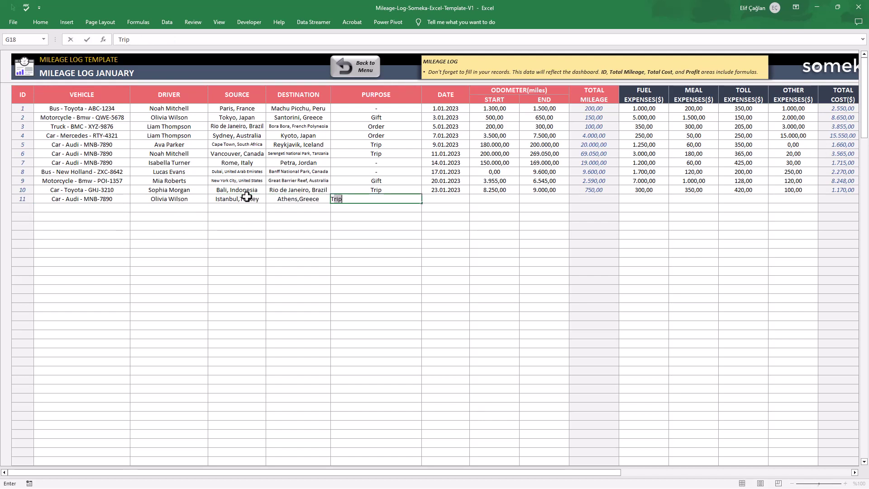
{"action": "key", "text": "Tab"}
{"action": "type", "text": "12.09.2023"}
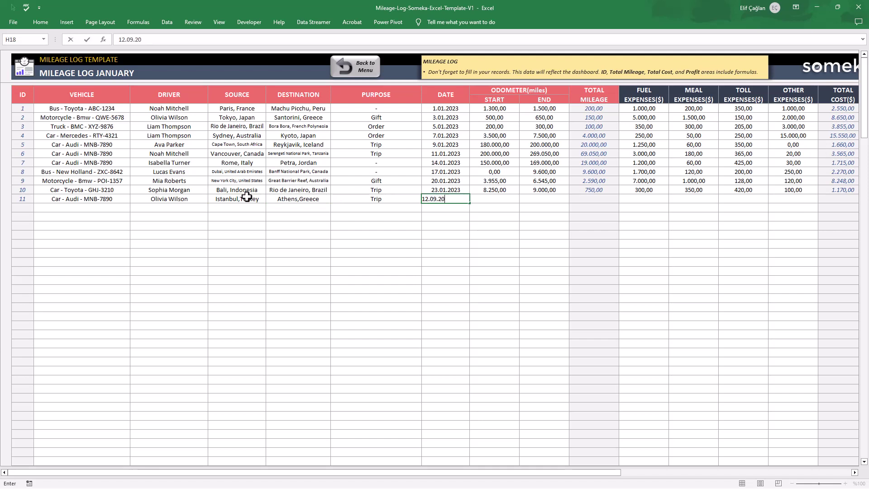
{"action": "key", "text": "Tab"}
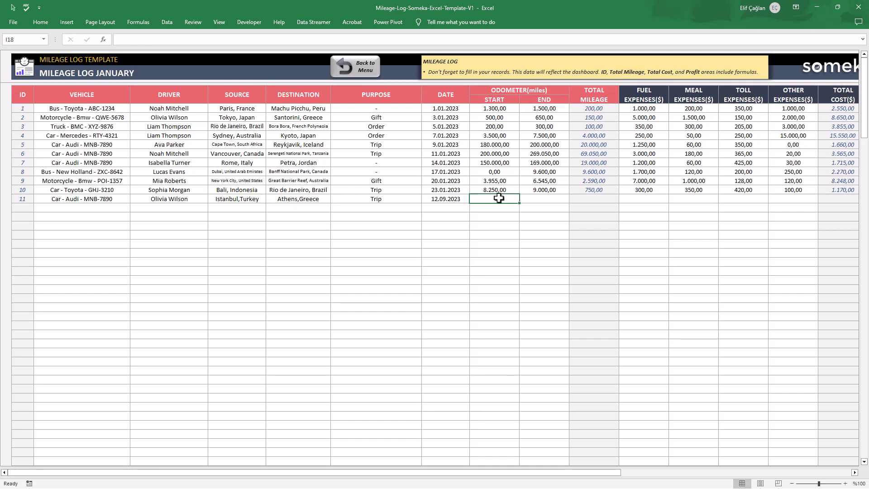
- Enter odometer readings 8000 start and 9.000 end, then check the Total Mileage formula
{"action": "left_click", "coordinate": [505, 100]}
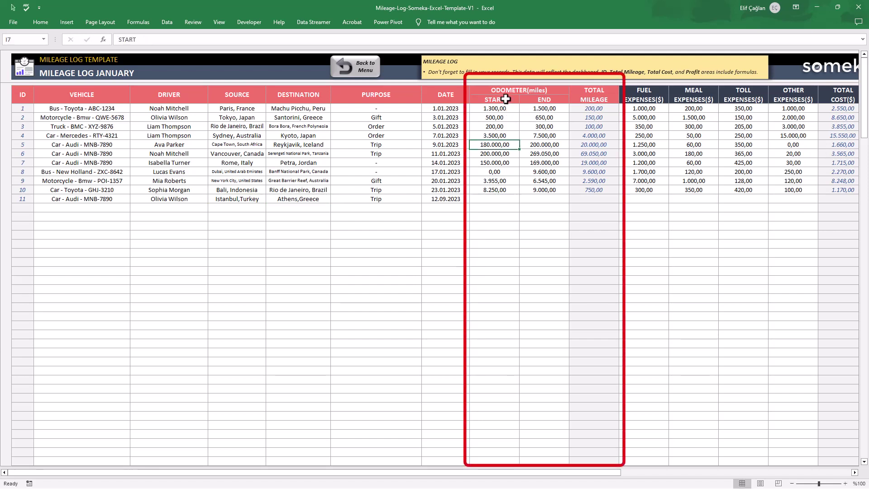
{"action": "left_click", "coordinate": [544, 98]}
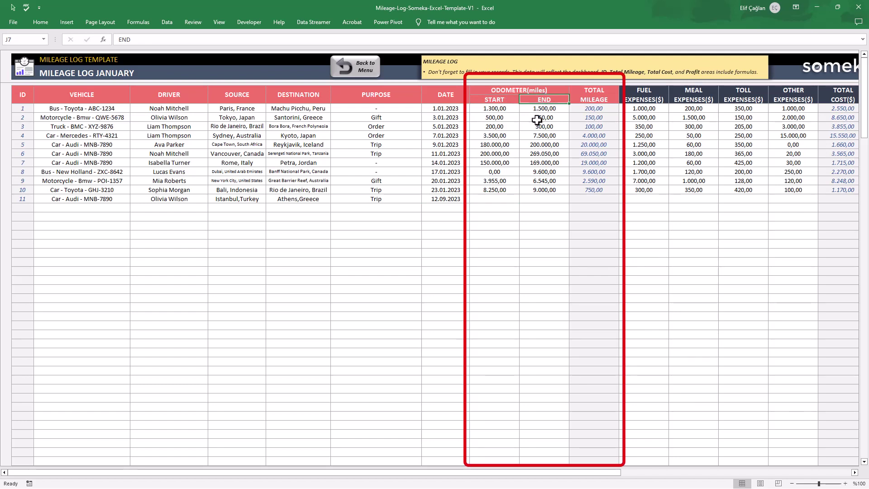
{"action": "left_click", "coordinate": [502, 199]}
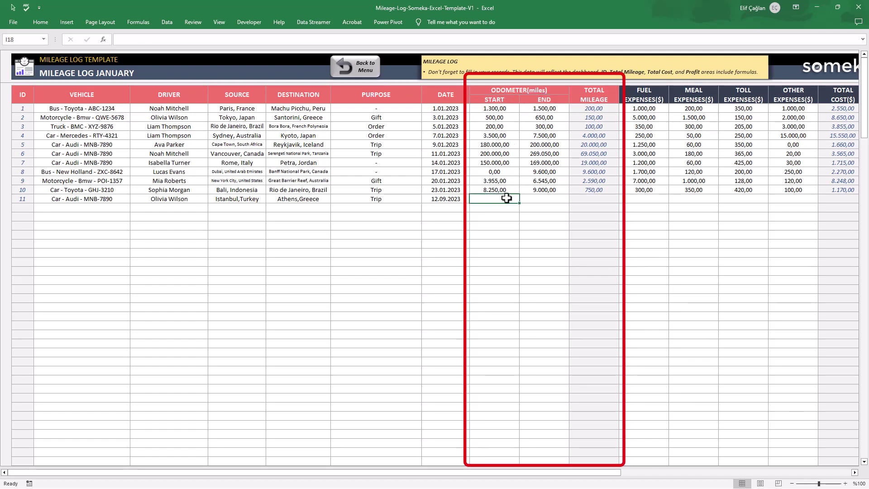
{"action": "type", "text": "8000"}
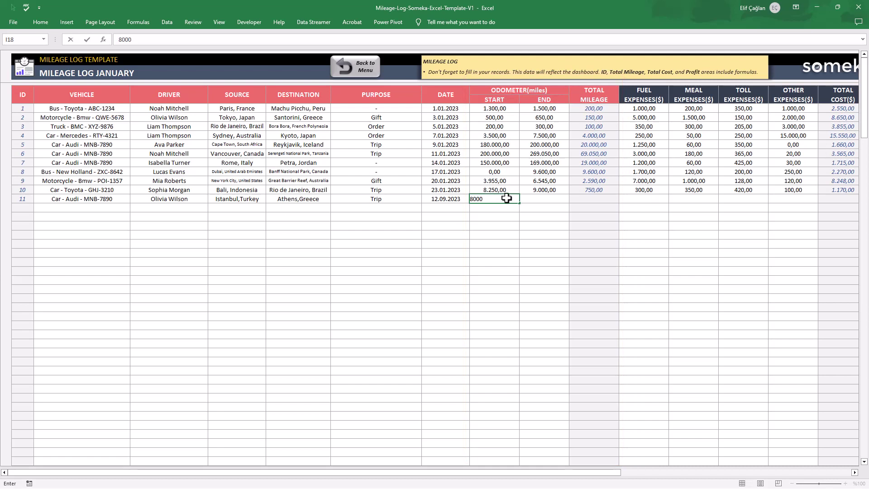
{"action": "key", "text": "Tab"}
{"action": "type", "text": "9."}
{"action": "type", "text": "000"}
{"action": "key", "text": "Tab"}
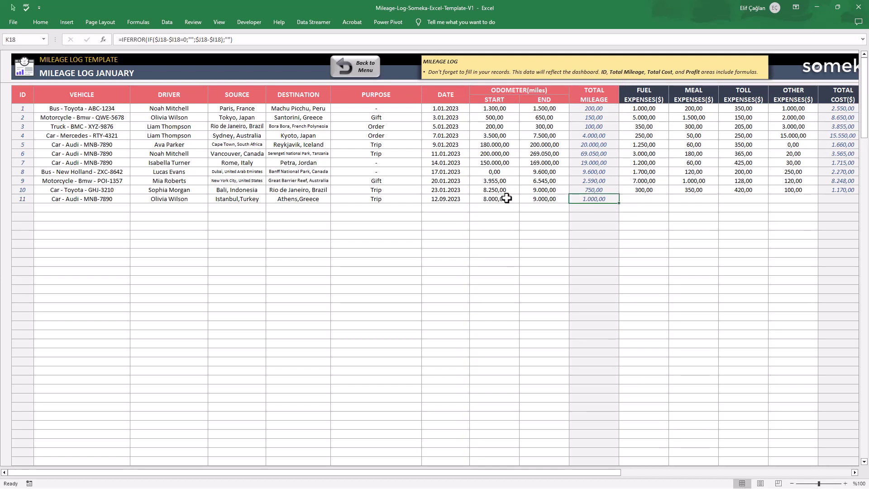
{"action": "key", "text": "Tab"}
{"action": "key", "text": "Left"}
- Enter the journey's fuel, meal, toll and other expenses: 200, 250, 400 and 200
{"action": "left_click_drag", "start_coordinate": [616, 479], "coordinate": [767, 475]}
{"action": "left_click", "coordinate": [445, 200]}
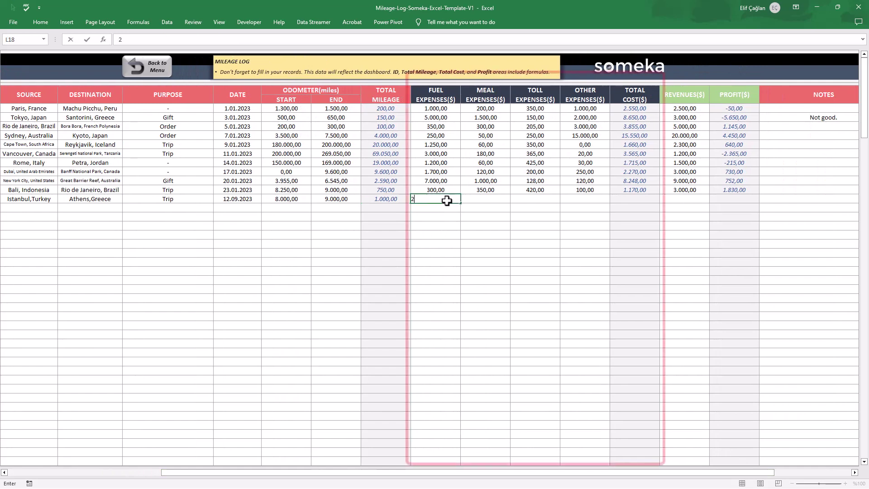
{"action": "type", "text": "200"}
{"action": "key", "text": "Tab"}
{"action": "type", "text": "250"}
{"action": "key", "text": "Tab"}
{"action": "type", "text": "400"}
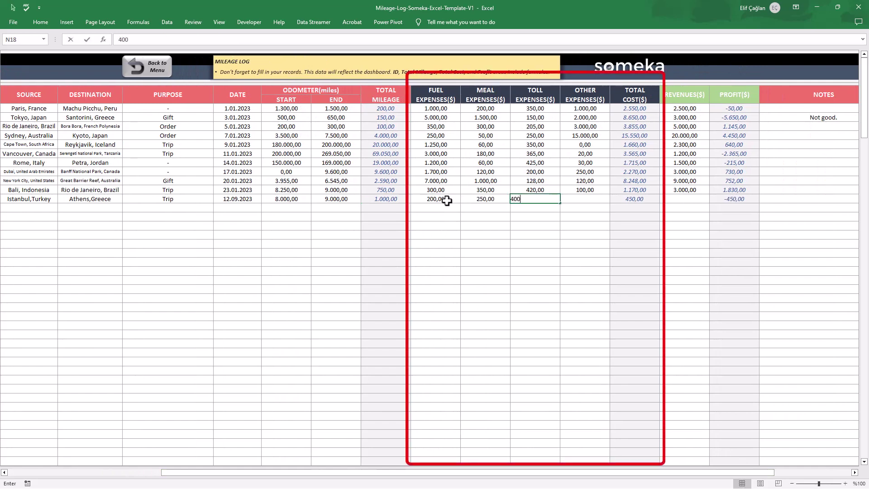
{"action": "key", "text": "Tab"}
{"action": "type", "text": "200"}
{"action": "key", "text": "Tab"}
{"action": "key", "text": "Tab"}
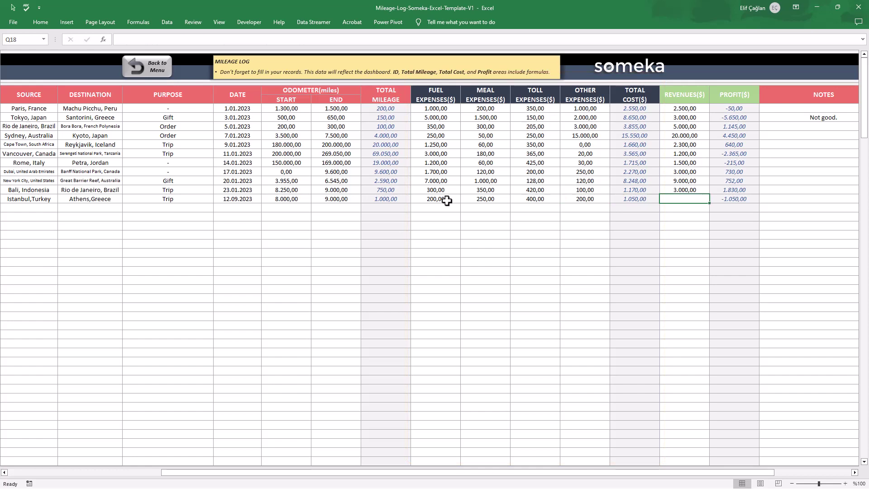
- Enter revenue of 10.000,00 and the note 'It was nice.' for the journey
{"action": "type", "text": "10000"}
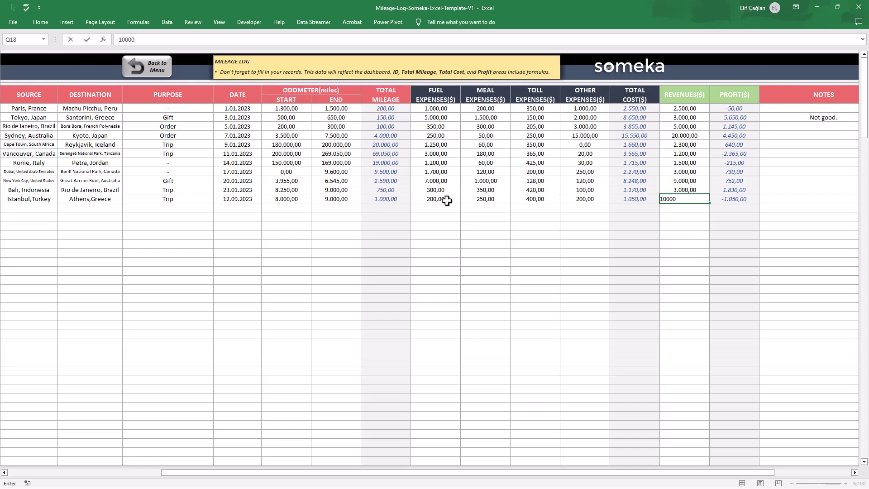
{"action": "key", "text": "Tab"}
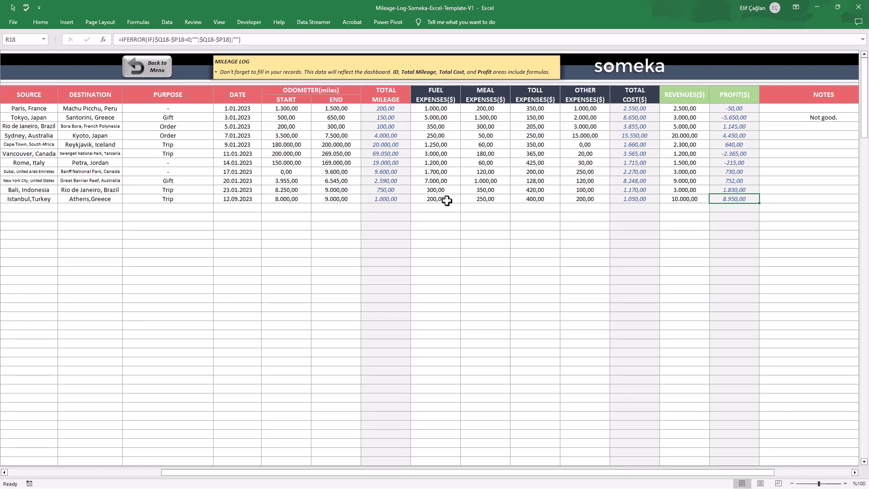
{"action": "left_click", "coordinate": [773, 199]}
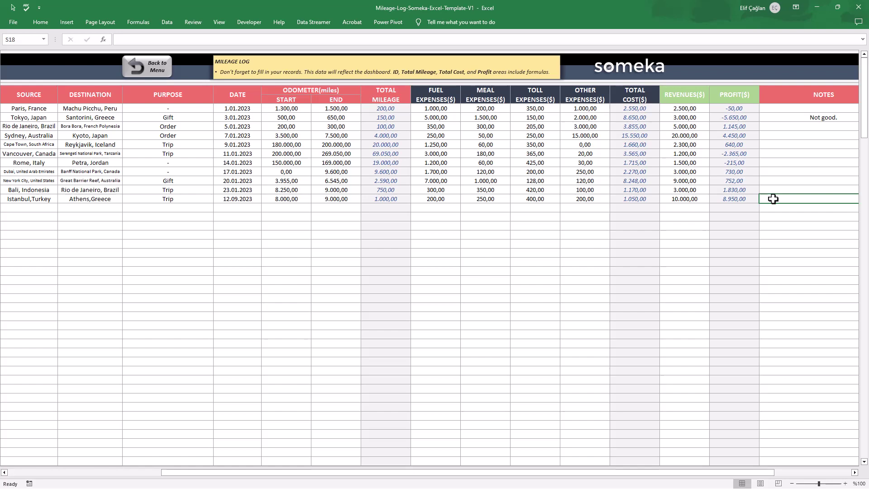
{"action": "type", "text": "It was nice."}
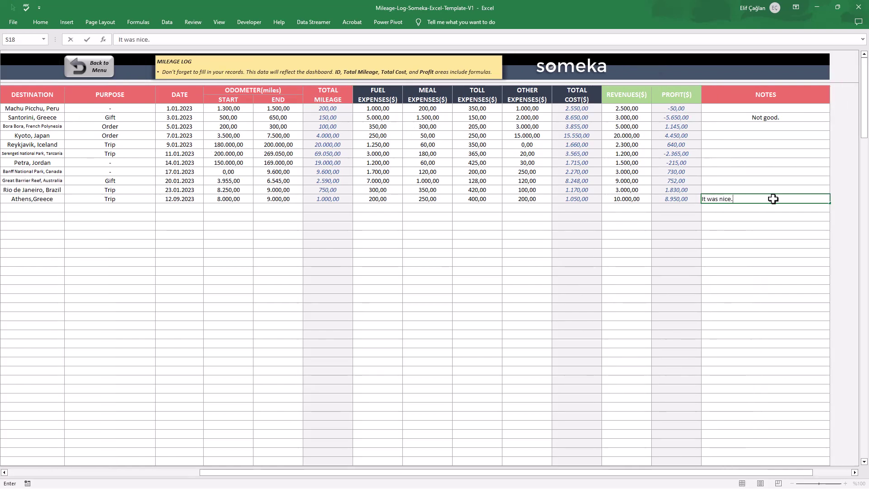
{"action": "key", "text": "Return"}
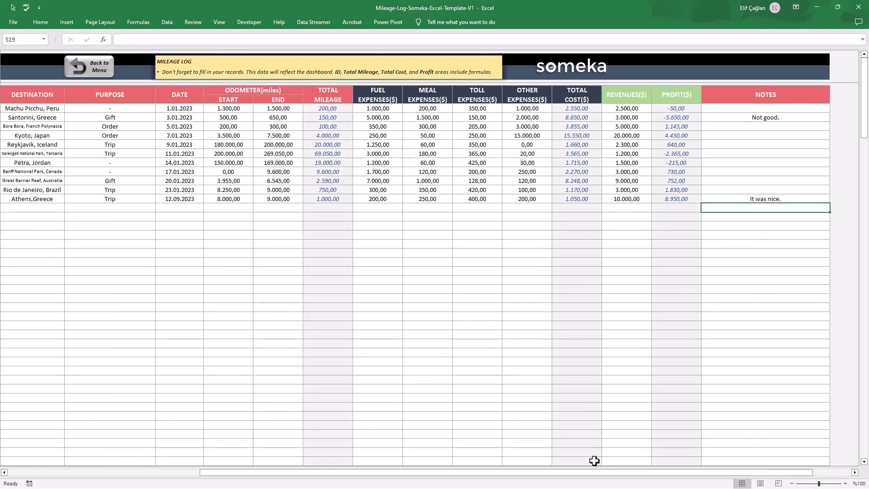
{"action": "left_click_drag", "start_coordinate": [592, 472], "coordinate": [332, 472]}
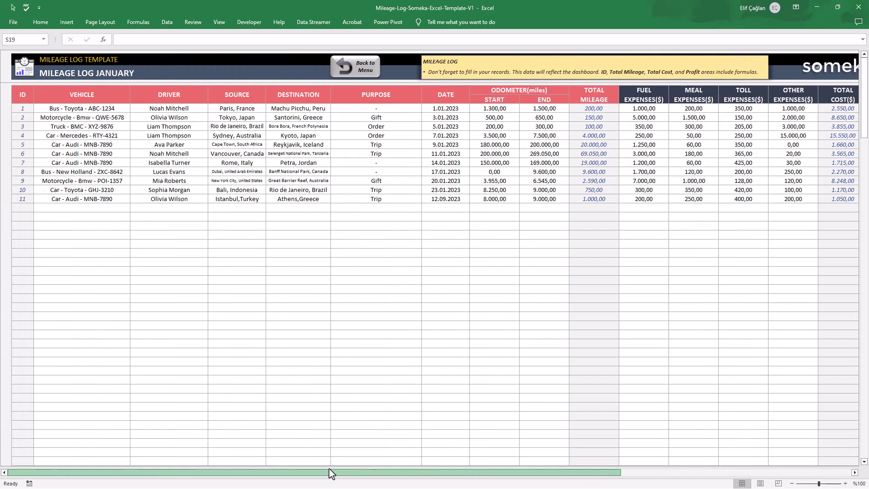
- Browse the February, July and December logs from the menu, ending on the Navigation Menu
{"action": "left_click", "coordinate": [13, 88]}
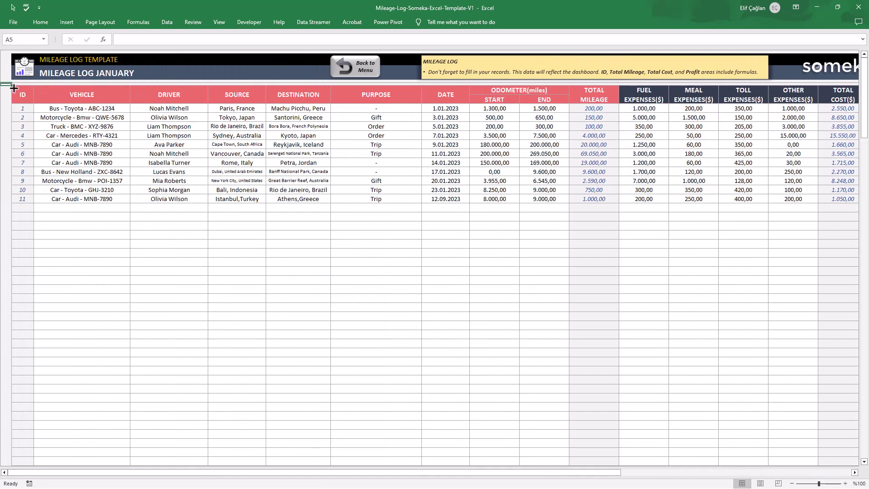
{"action": "left_click", "coordinate": [356, 66]}
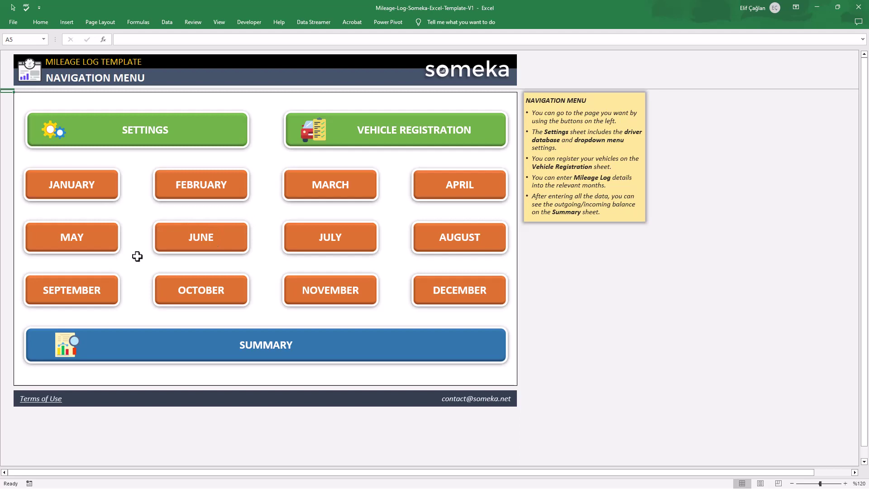
{"action": "left_click", "coordinate": [227, 190]}
{"action": "left_click", "coordinate": [351, 67]}
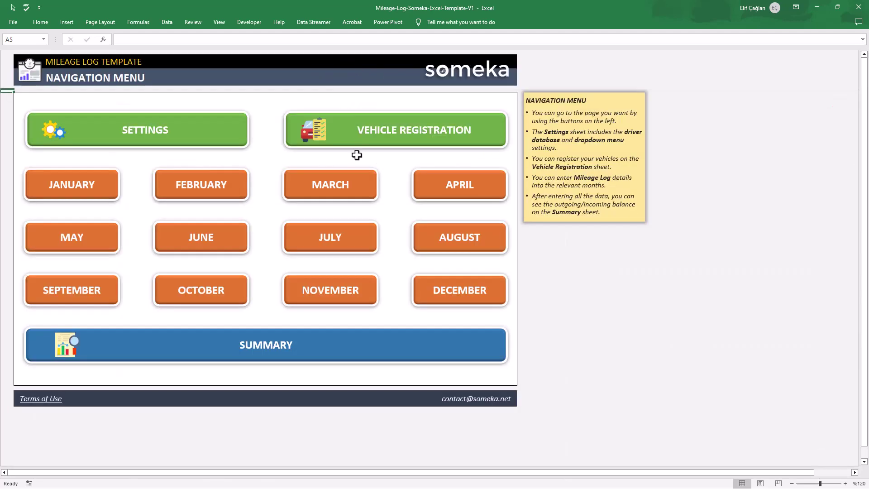
{"action": "left_click", "coordinate": [358, 232]}
{"action": "left_click", "coordinate": [358, 68]}
{"action": "left_click", "coordinate": [430, 291]}
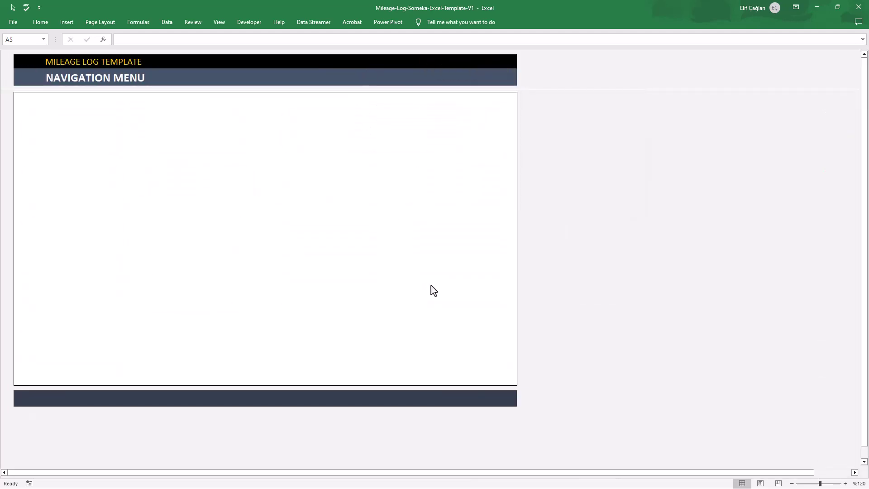
{"action": "left_click", "coordinate": [362, 75]}
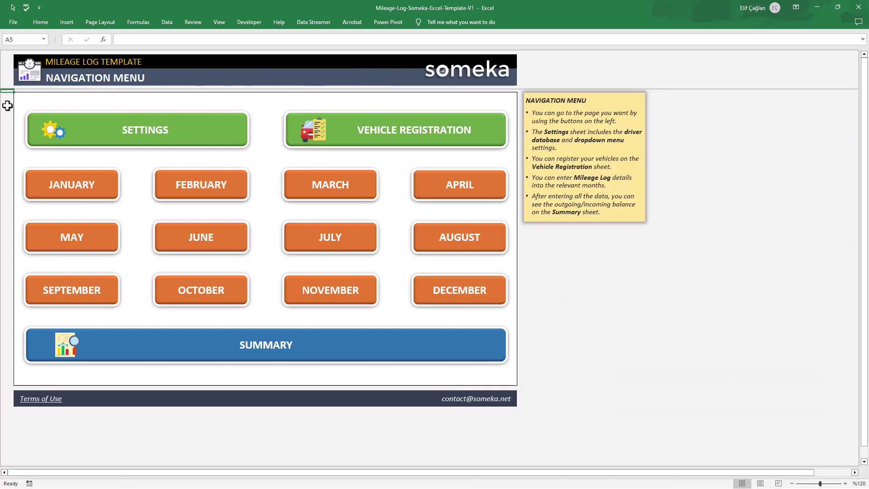
- Open the Summary dashboard and filter its chart to FUEL EXPENSES
{"action": "left_click", "coordinate": [277, 352]}
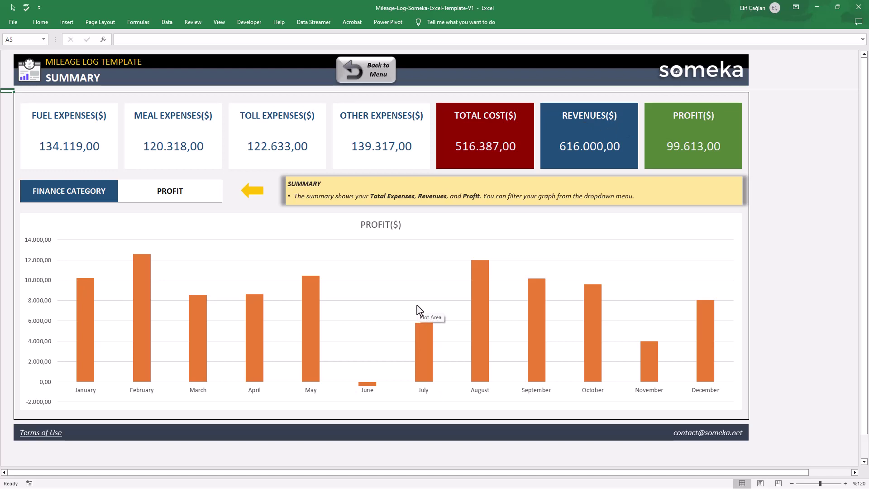
{"action": "left_click", "coordinate": [220, 195]}
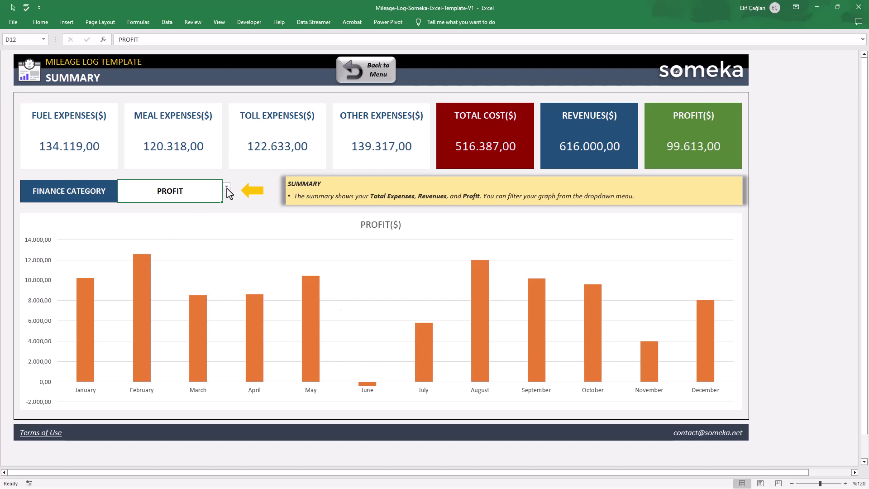
{"action": "left_click", "coordinate": [227, 187]}
{"action": "left_click", "coordinate": [196, 195]}
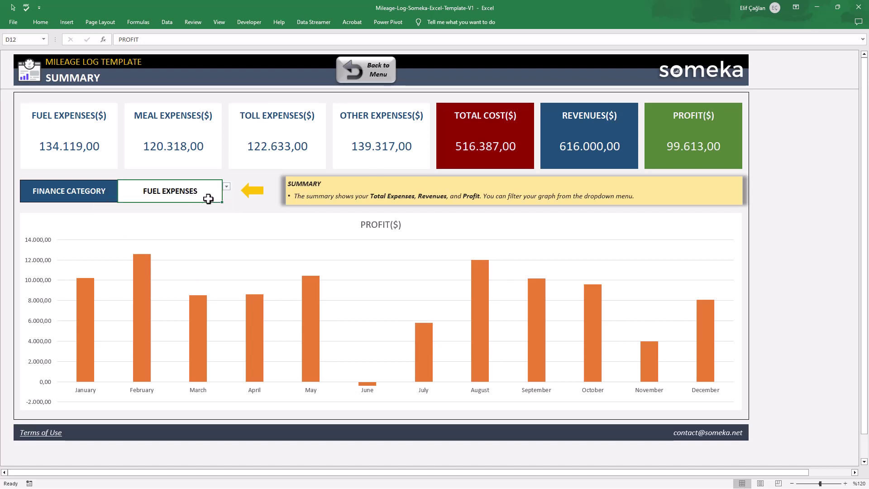
- Switch the chart's finance category through TOLL EXPENSES, OTHER EXPENSES and TOTAL COST
{"action": "left_click", "coordinate": [227, 186]}
{"action": "left_click", "coordinate": [213, 209]}
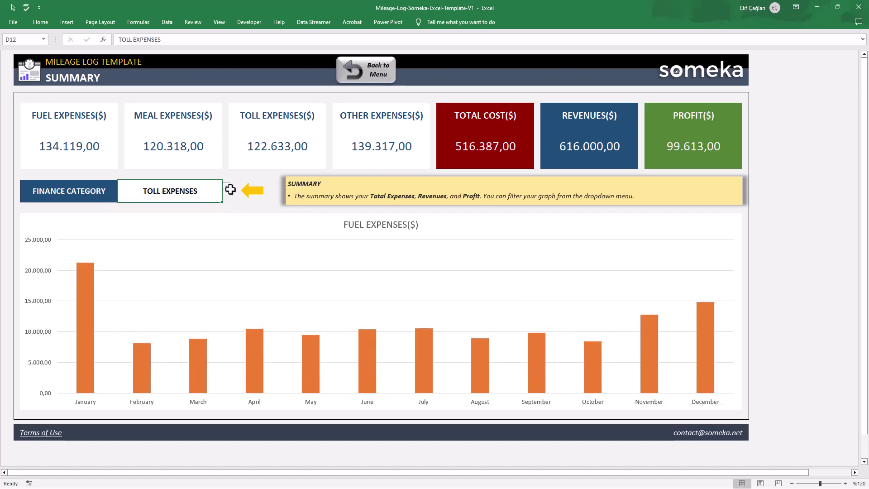
{"action": "left_click", "coordinate": [227, 187]}
{"action": "left_click", "coordinate": [217, 217]}
{"action": "left_click", "coordinate": [227, 187]}
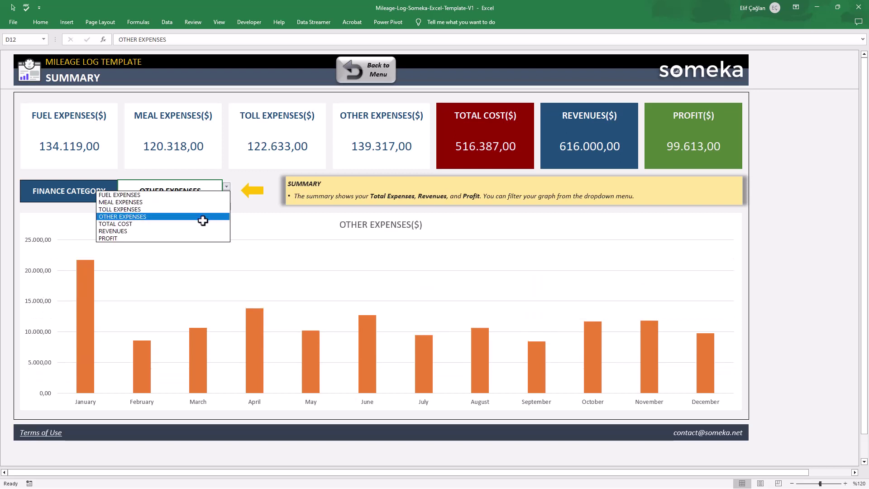
{"action": "left_click", "coordinate": [205, 224]}
- Filter the chart to REVENUES, then finish on PROFIT
{"action": "left_click", "coordinate": [227, 187]}
{"action": "left_click", "coordinate": [192, 231]}
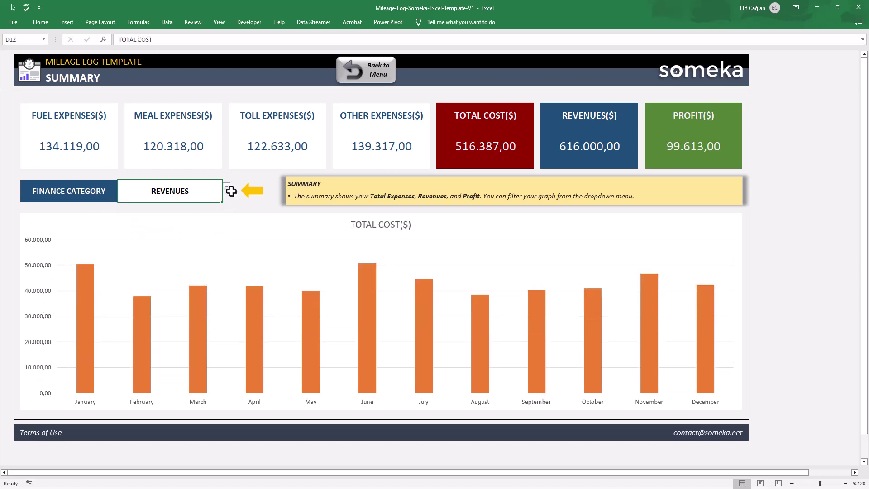
{"action": "left_click", "coordinate": [226, 187]}
{"action": "left_click", "coordinate": [209, 237]}
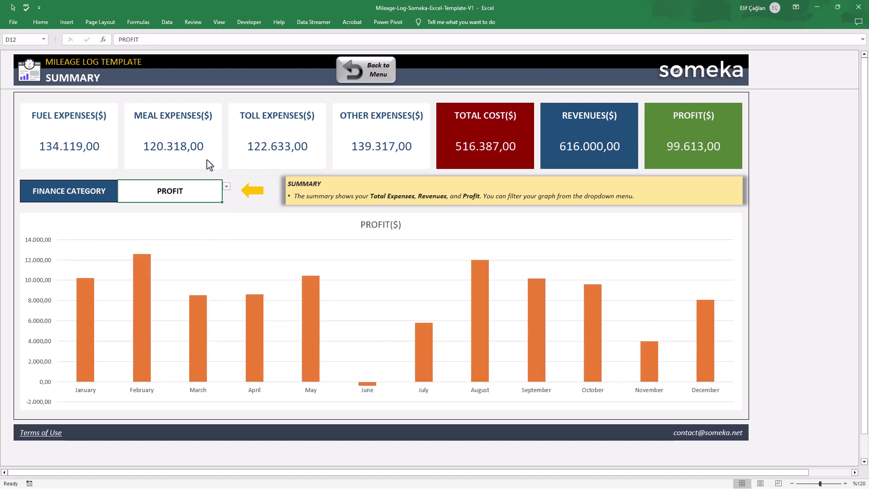
{"action": "left_click", "coordinate": [8, 91]}
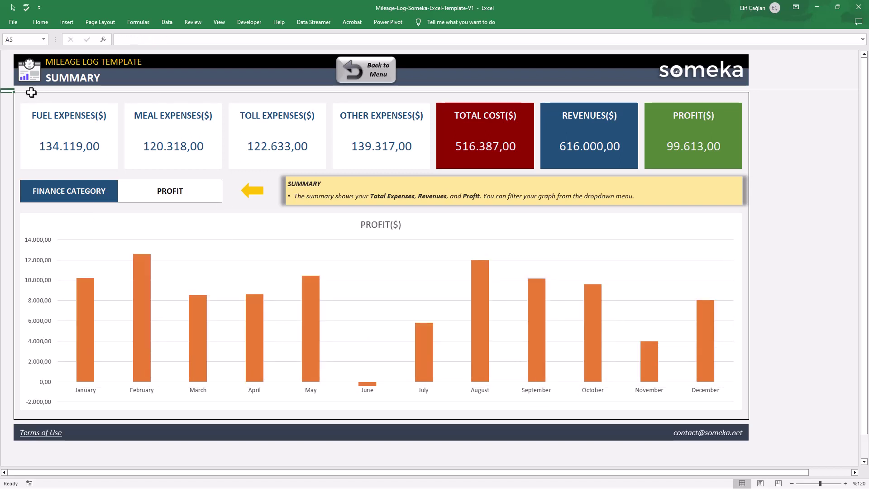
- Use the Summary sheet's Back to Menu button to return to the Navigation Menu
{"action": "left_click", "coordinate": [366, 90]}
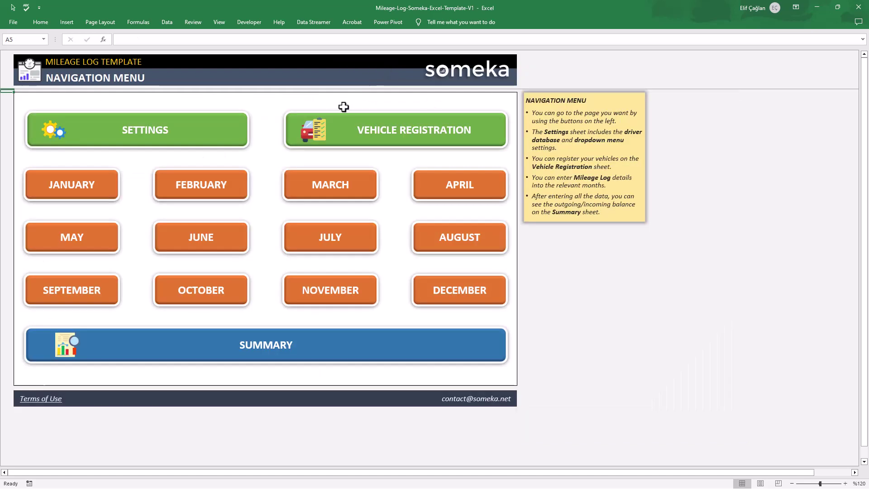